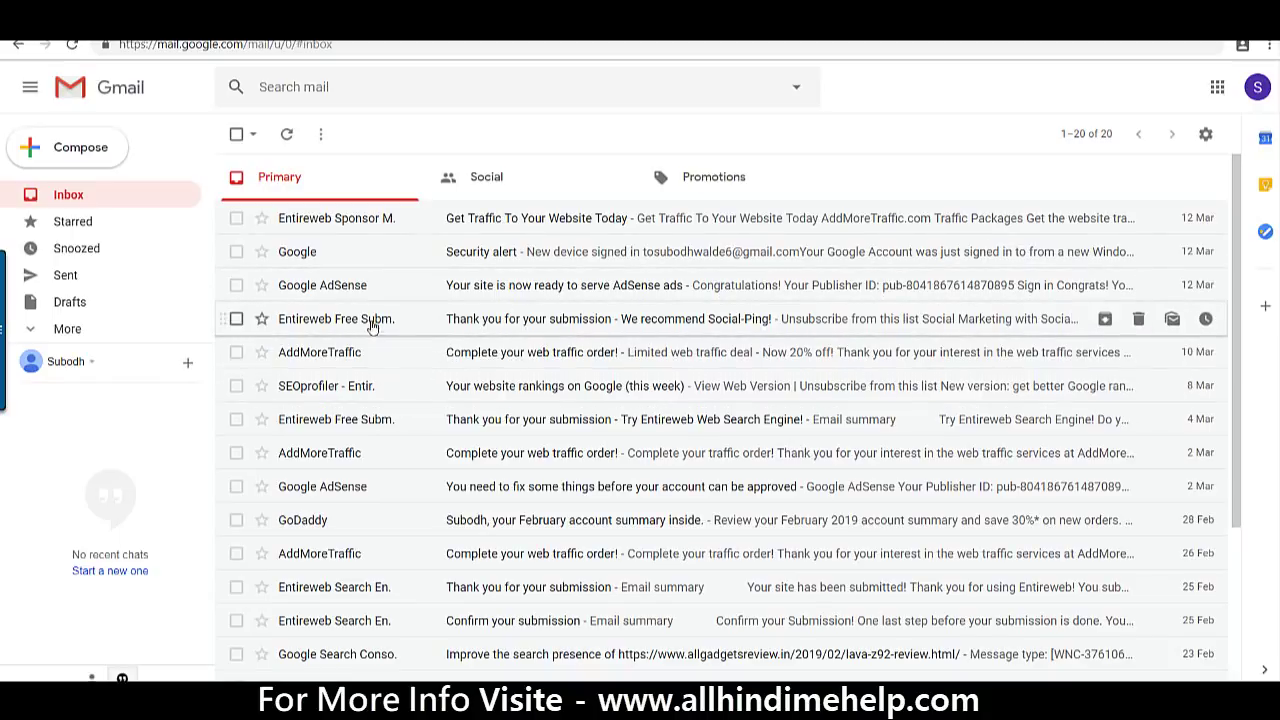
# - Open the Google AdSense email about the site being ready to serve ads, and go to the AdSense account's ad units list
pyautogui.click(699, 291)
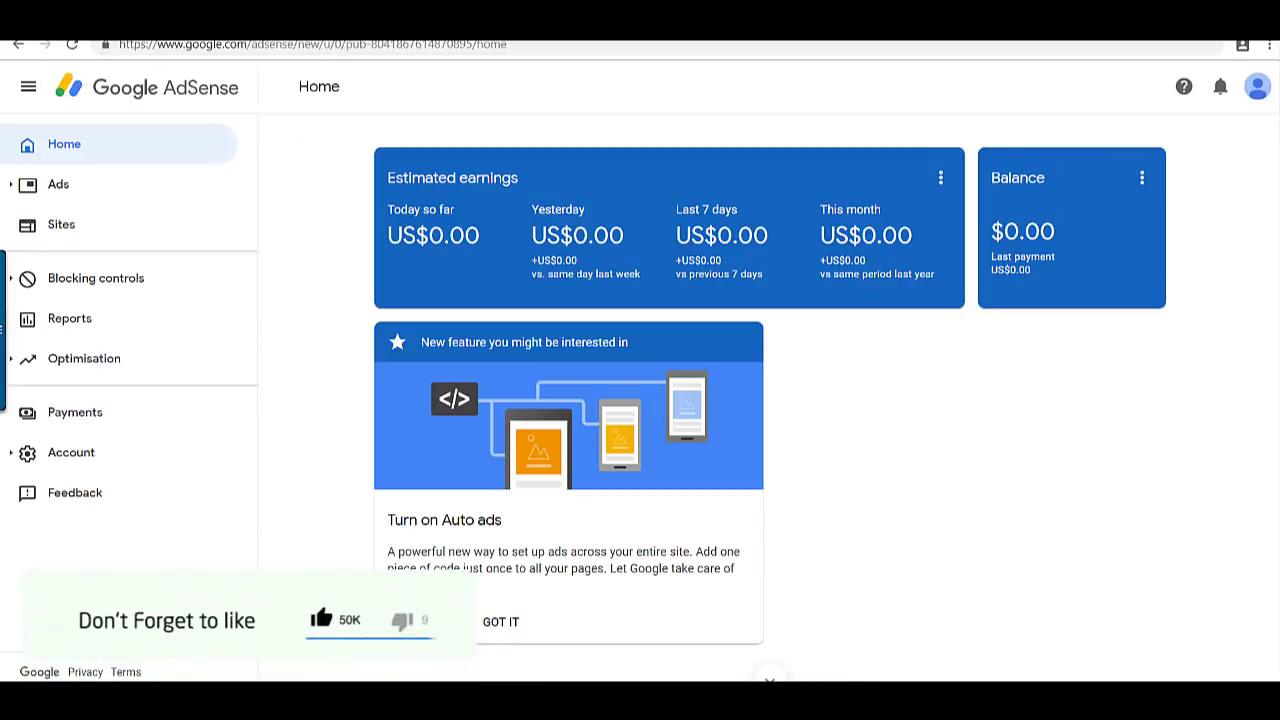
pyautogui.click(80, 190)
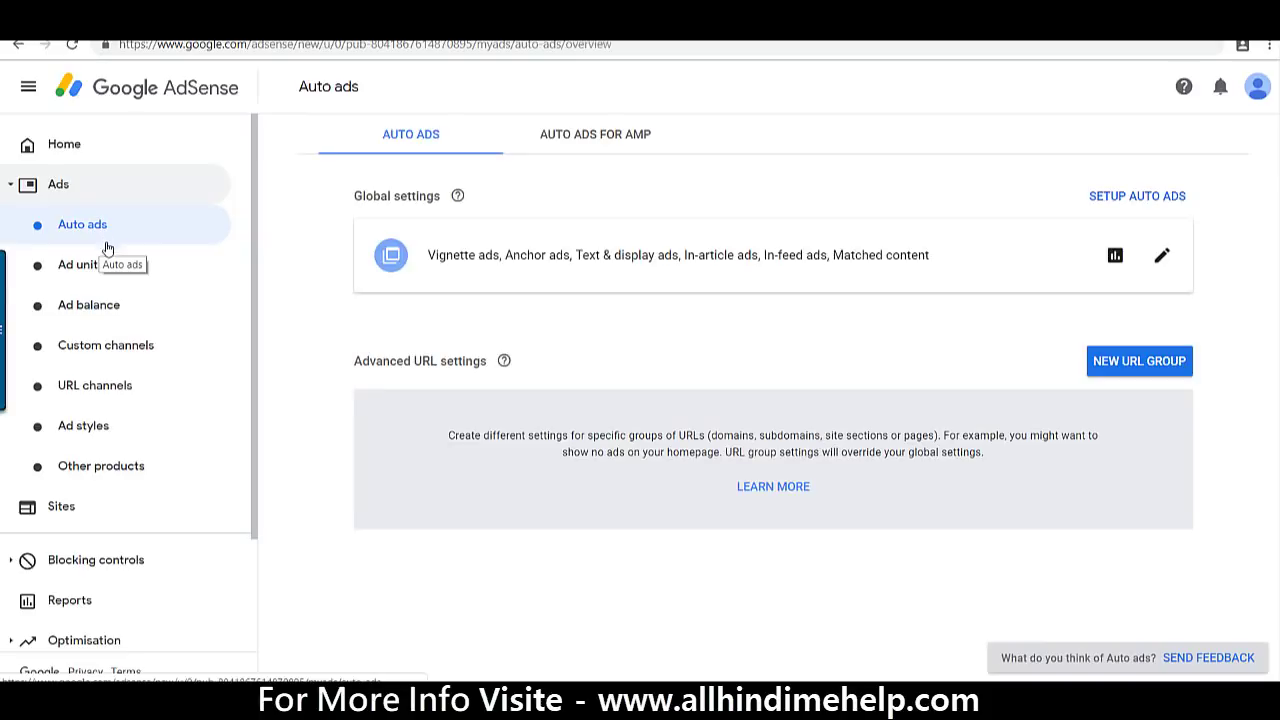
pyautogui.click(100, 267)
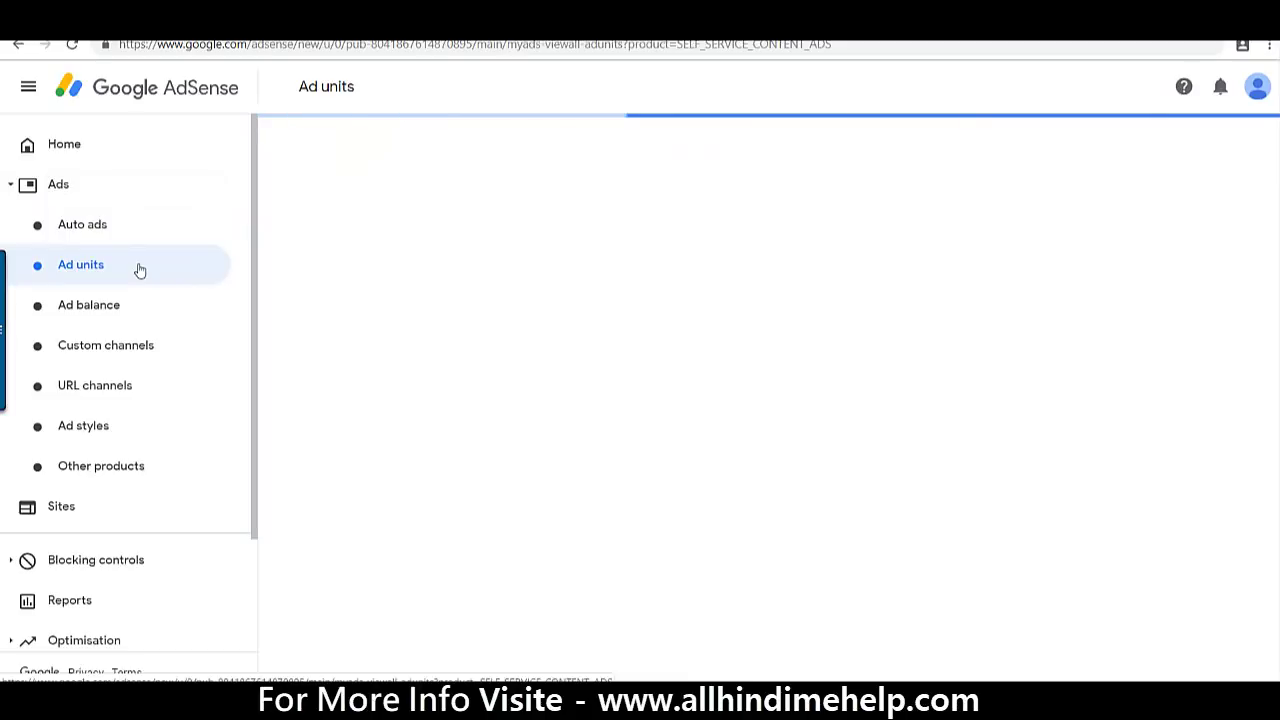
# - View the ad placement diagram 1.png in Photos and return to the AdSense ad units list
pyautogui.moveTo(748, 678)
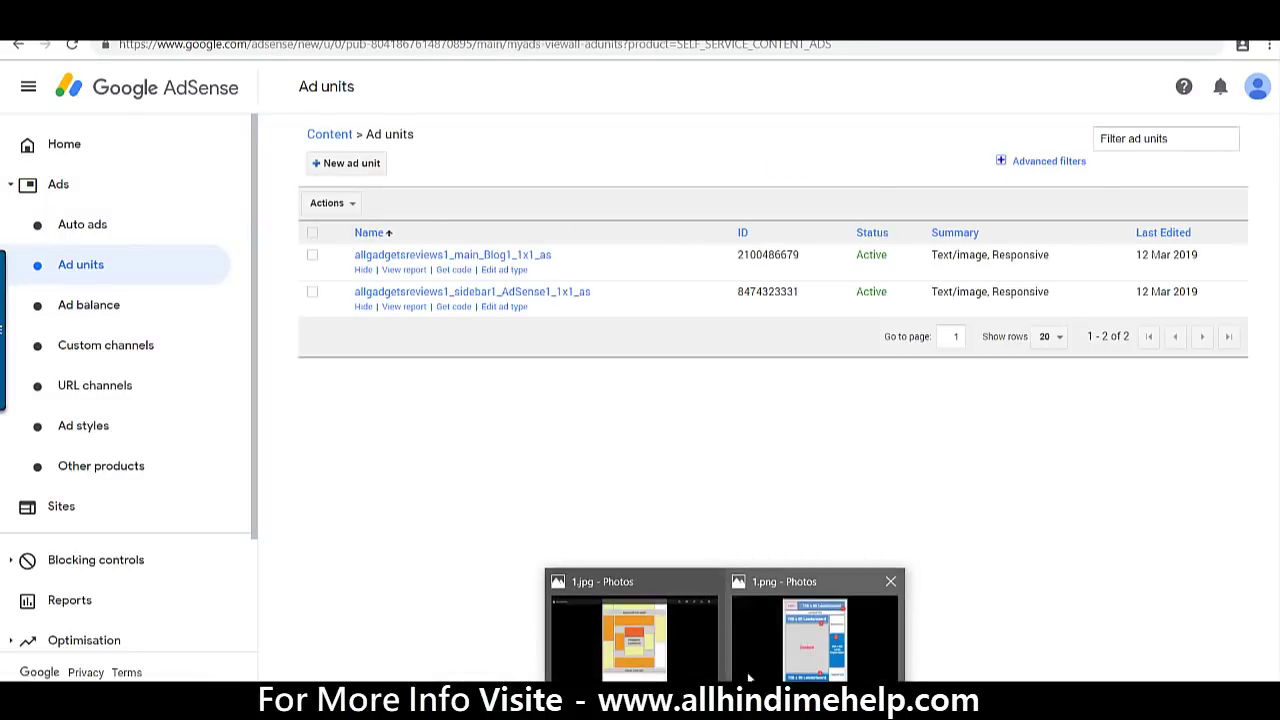
pyautogui.click(788, 642)
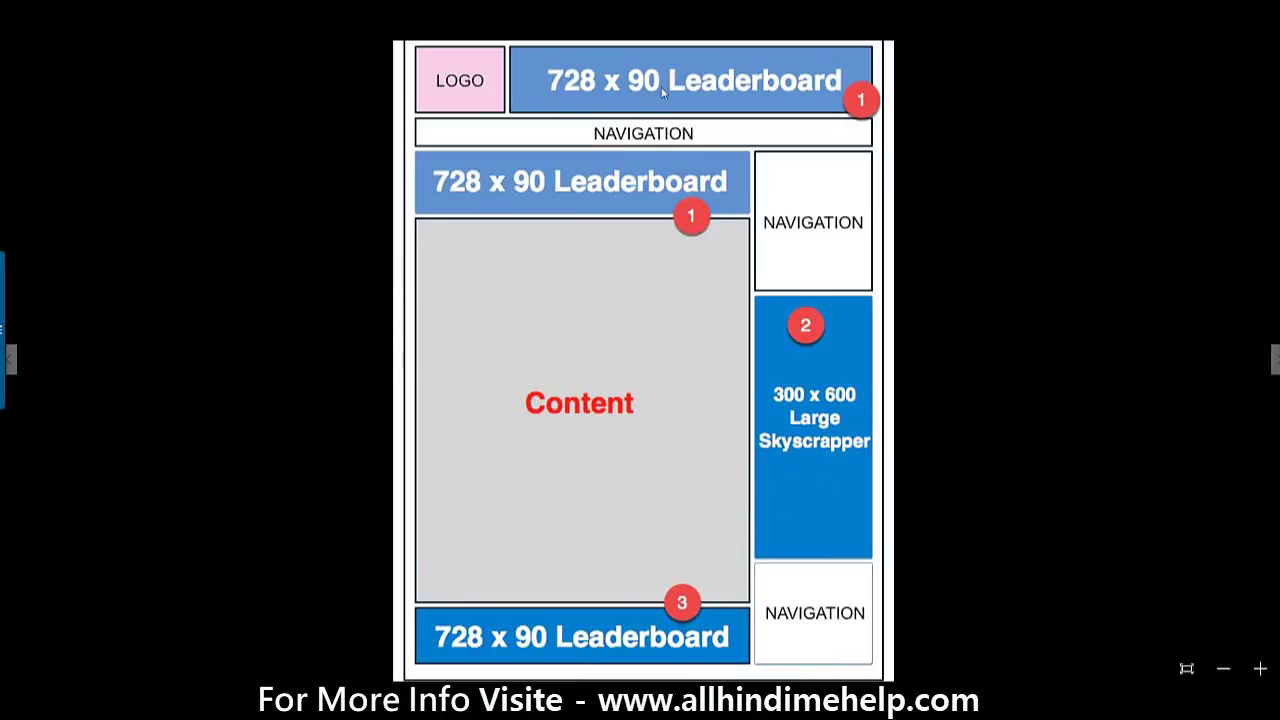
pyautogui.hotkey('alt', 'Tab')
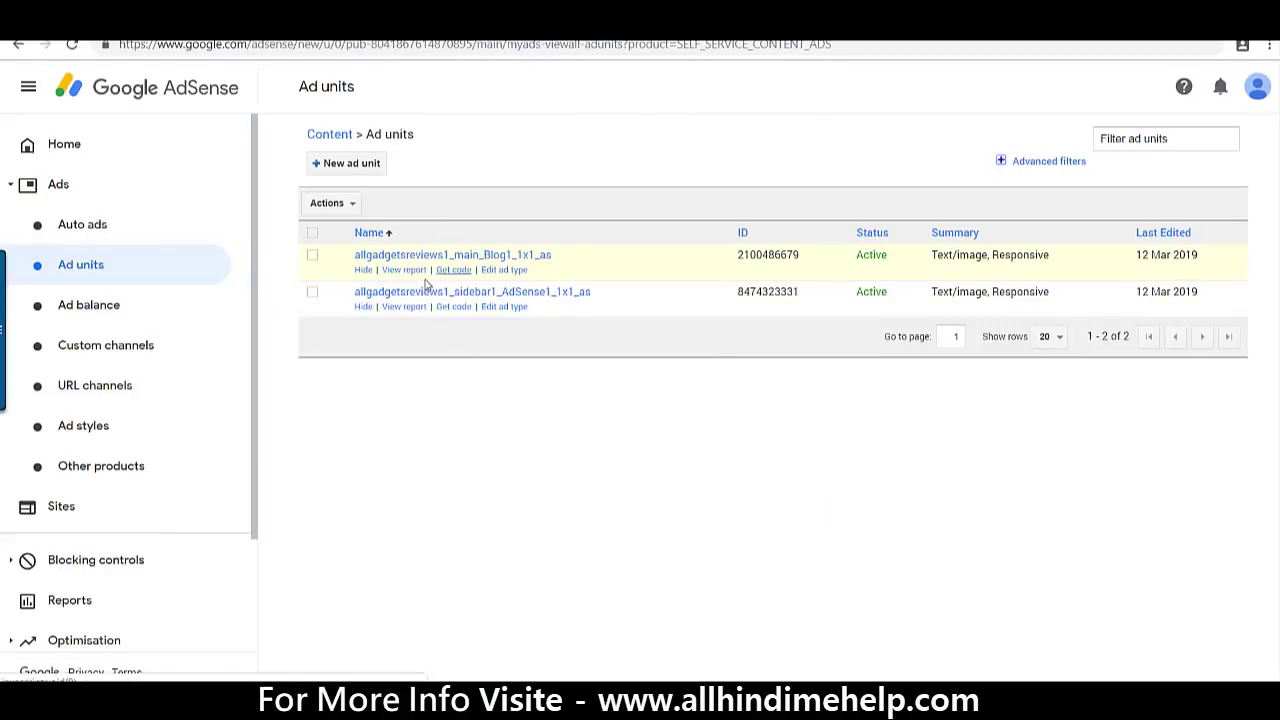
# - Create a Text & display ad unit named Ads1 with Responsive size and generate its ad code
pyautogui.click(347, 164)
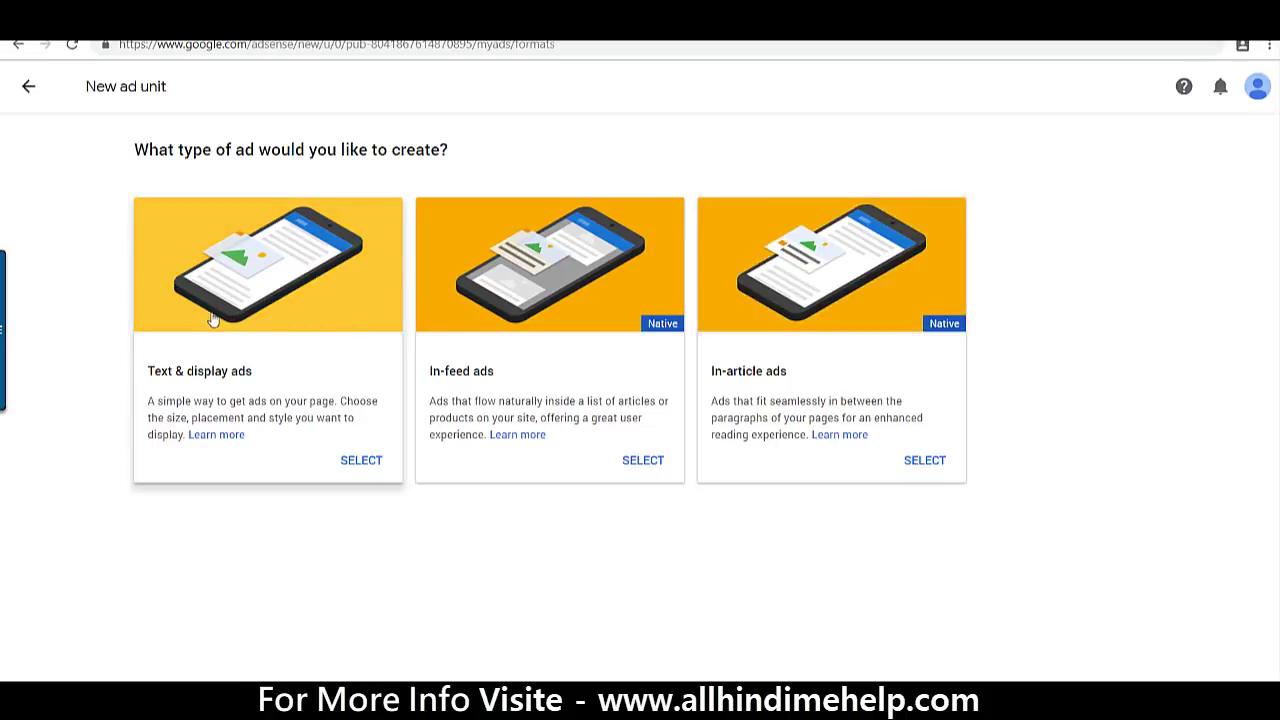
pyautogui.click(289, 313)
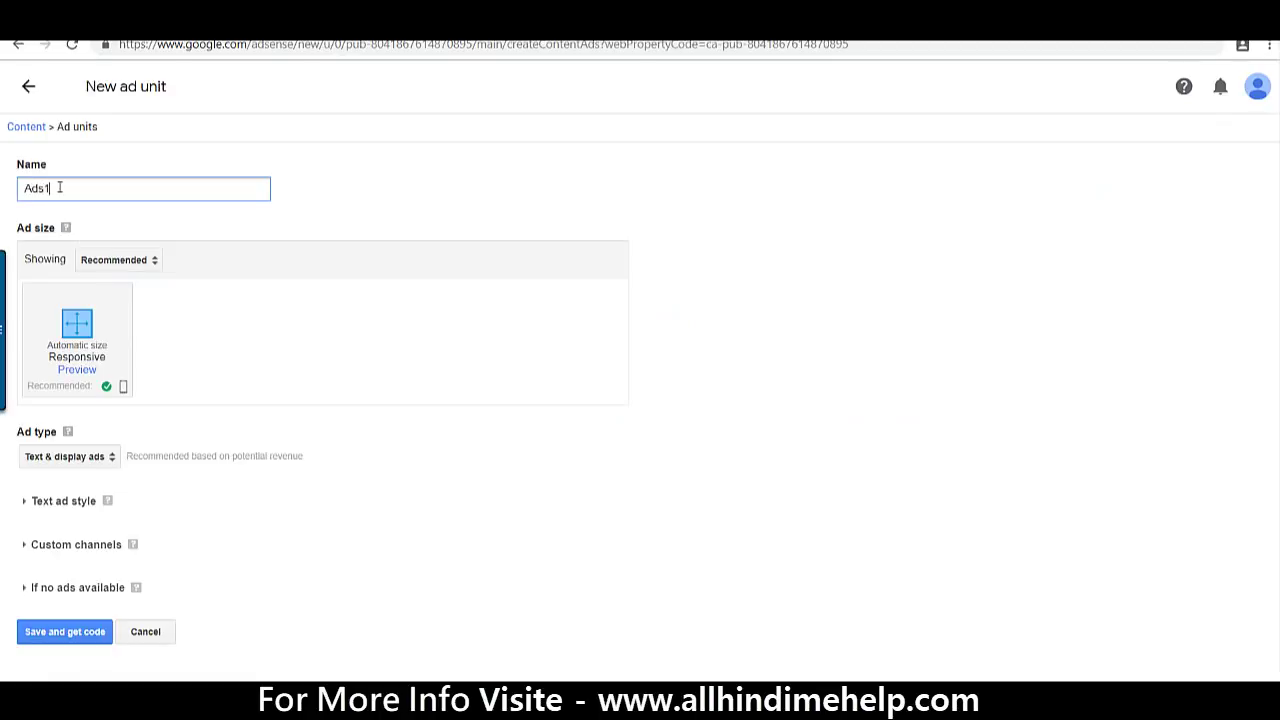
pyautogui.click(103, 262)
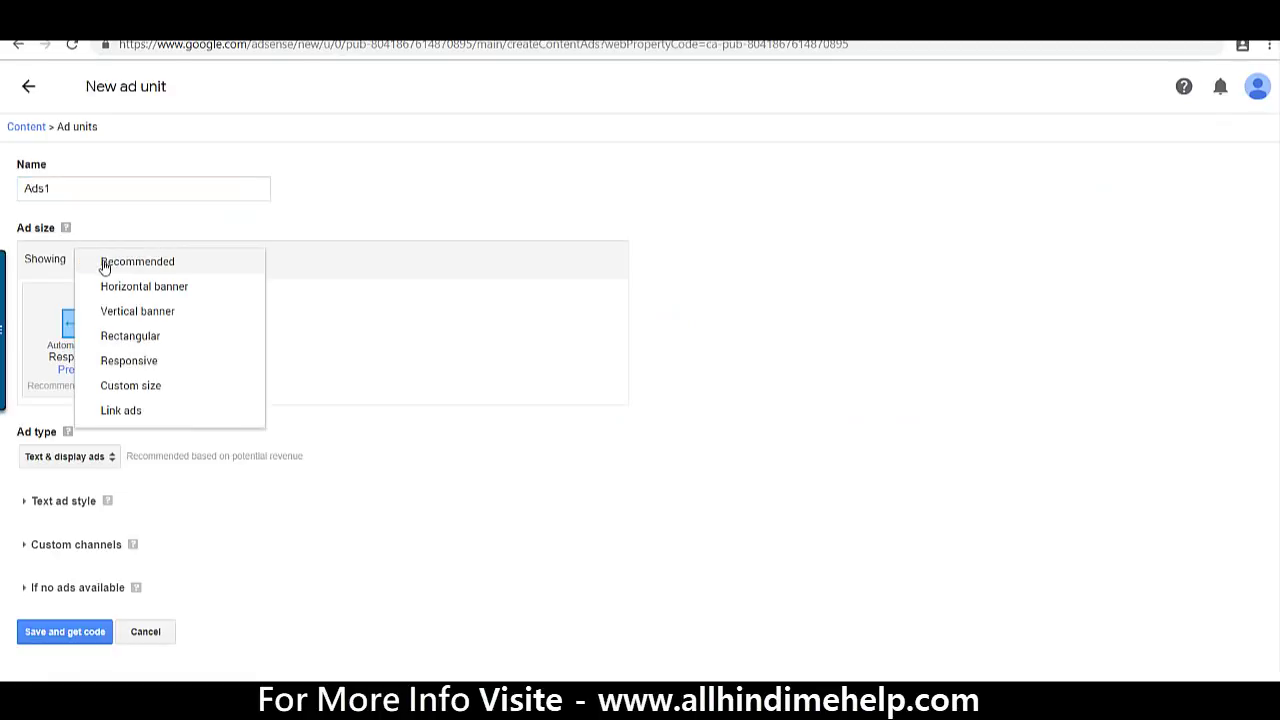
pyautogui.click(110, 362)
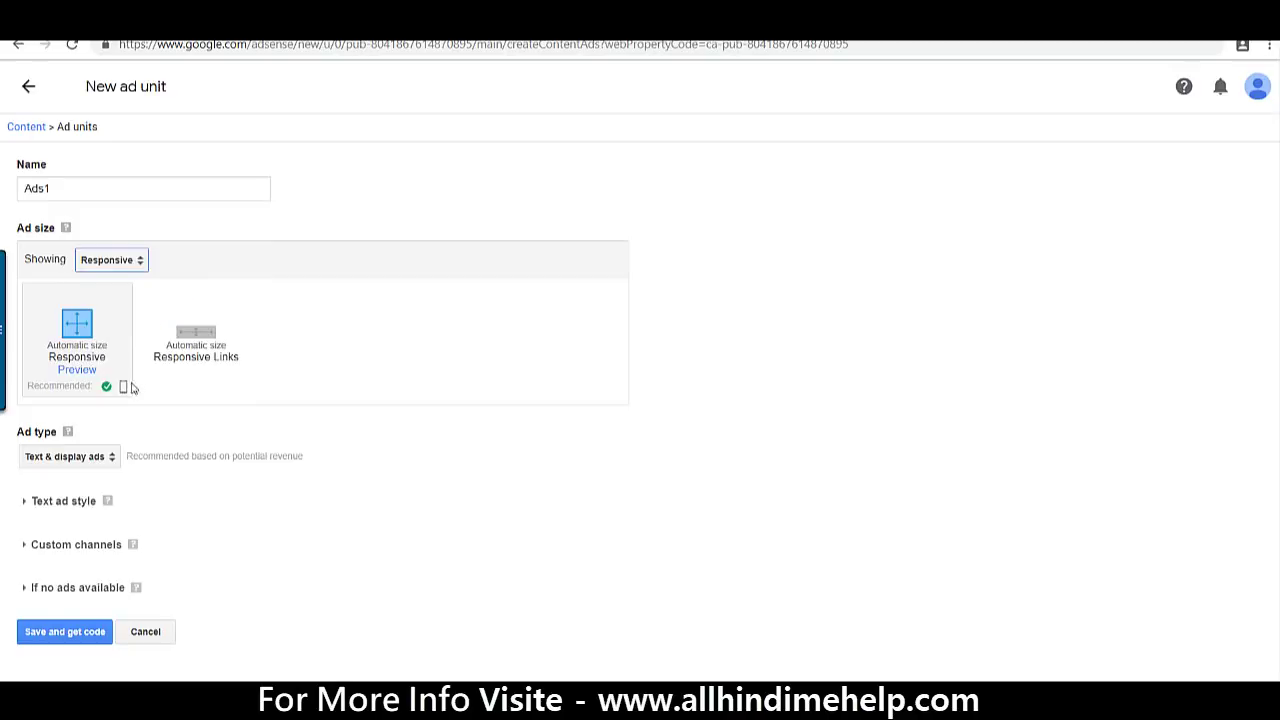
pyautogui.click(70, 641)
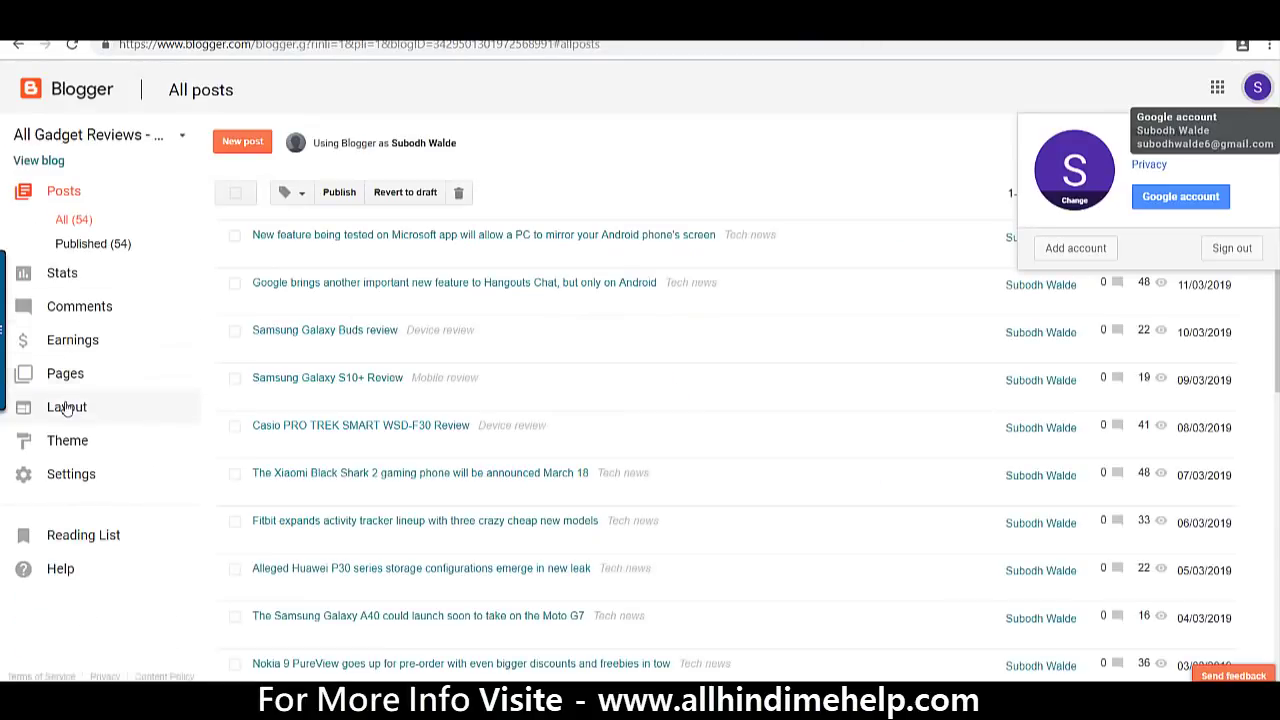
# - In the Blogger layout, replace the HeaderRight HTML/JavaScript gadget's content with the Ads1 ad code and save it
pyautogui.click(68, 407)
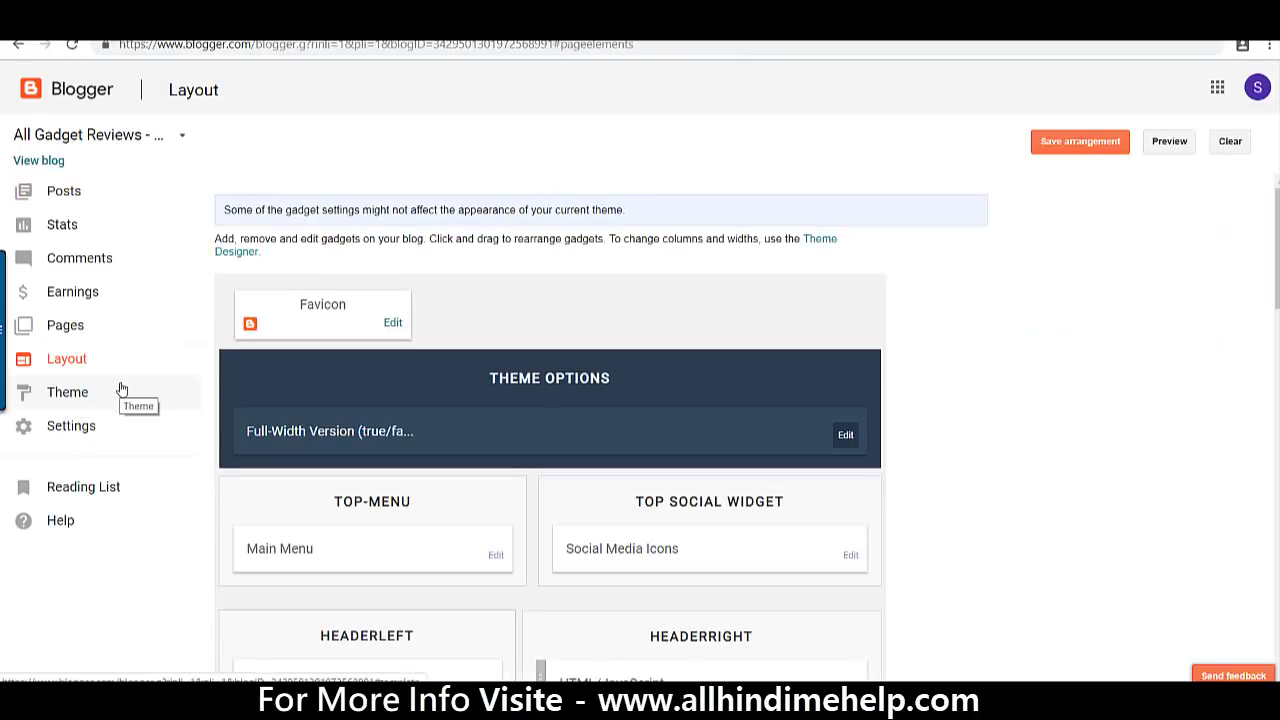
pyautogui.scroll(-3, 767, 466)
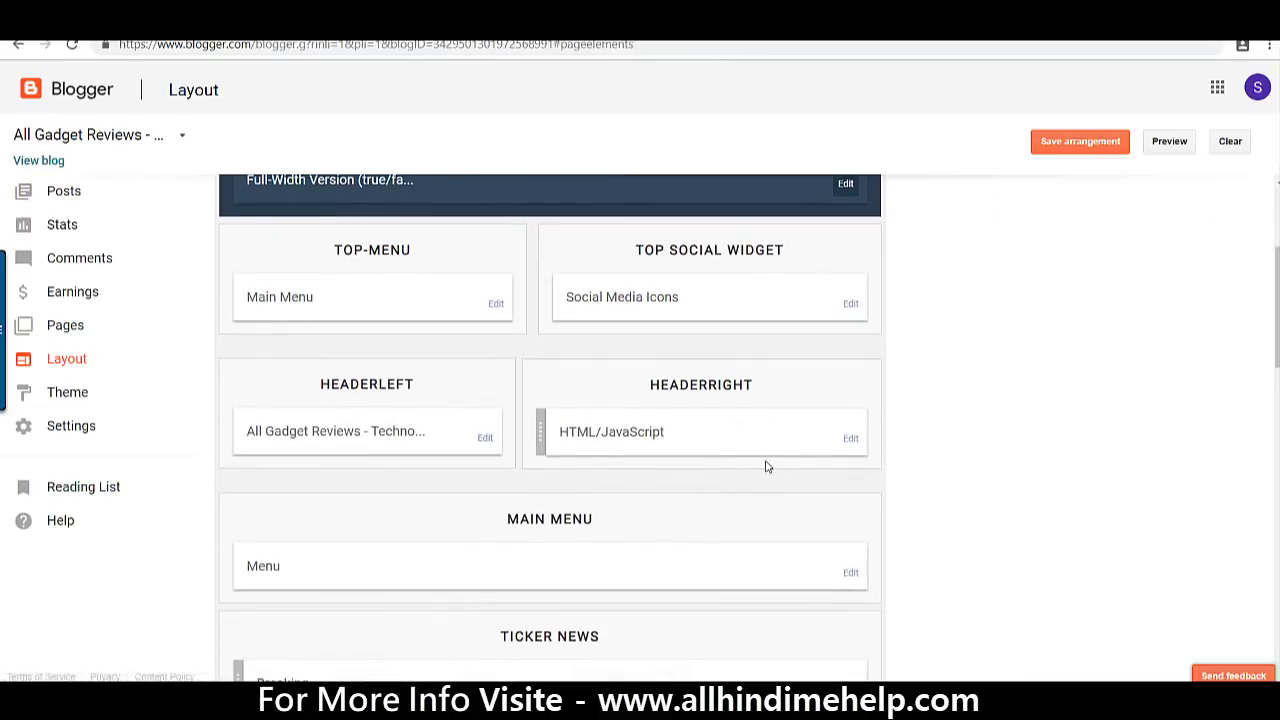
pyautogui.click(848, 438)
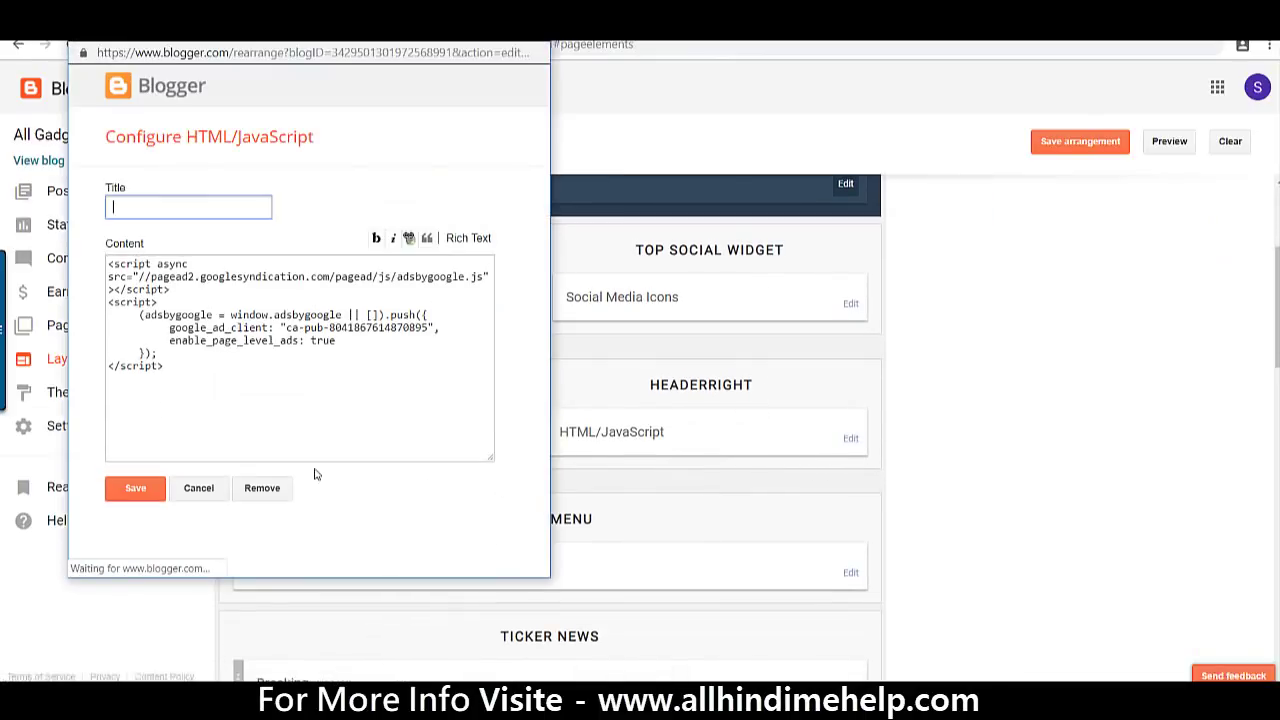
pyautogui.click(298, 418)
pyautogui.hotkey('ctrl', 'a')
pyautogui.hotkey('ctrl', 'v')
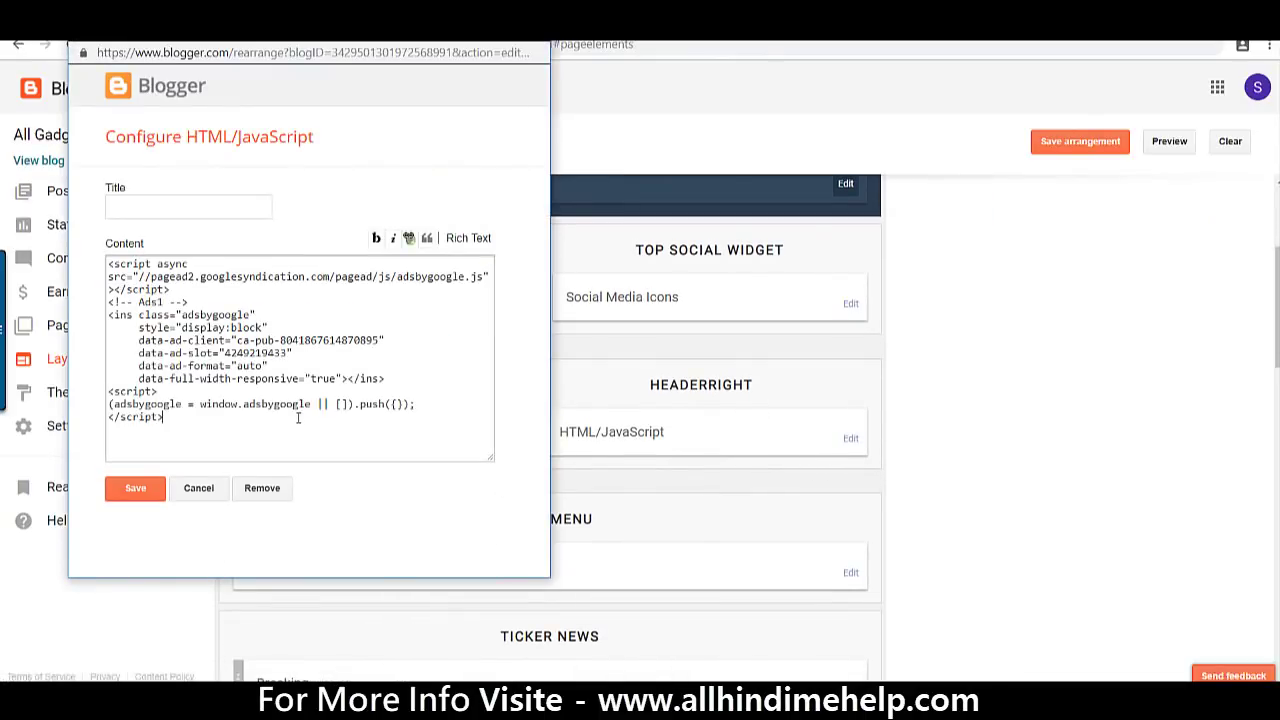
pyautogui.click(138, 490)
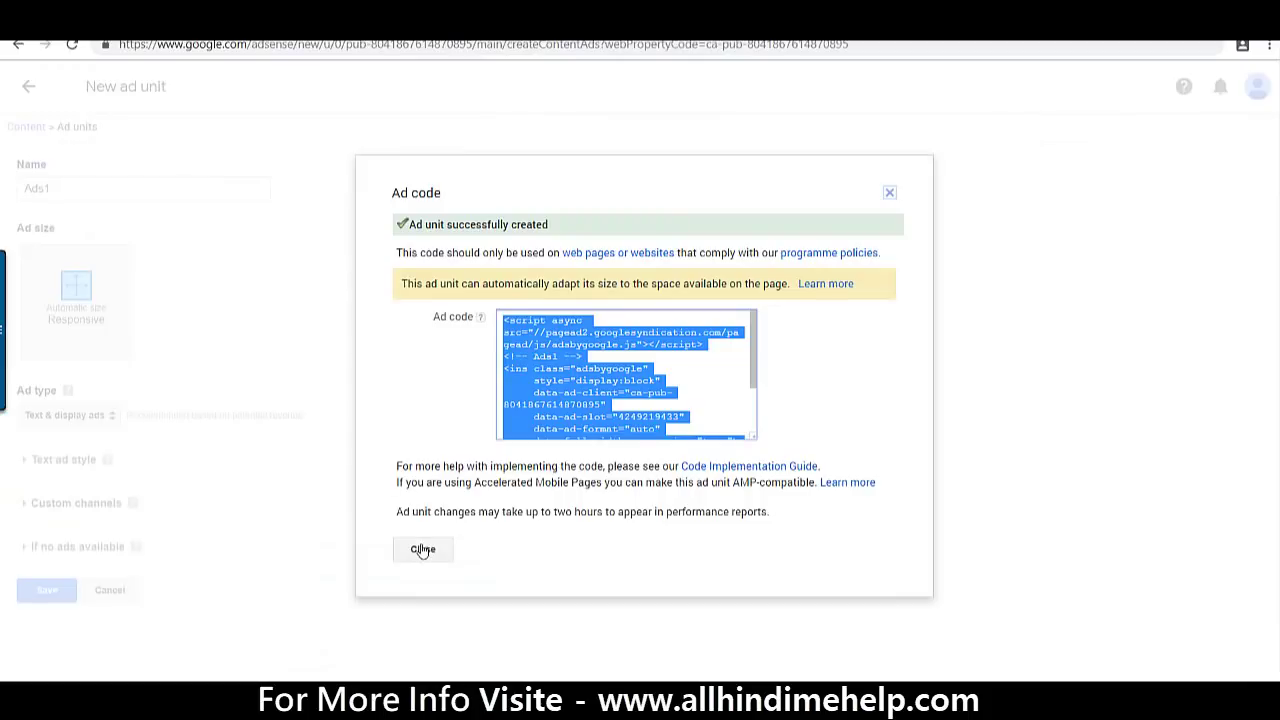
# - Back in AdSense, start another Text & display ad unit with a custom size of 600 px width and 300 px height
pyautogui.click(422, 550)
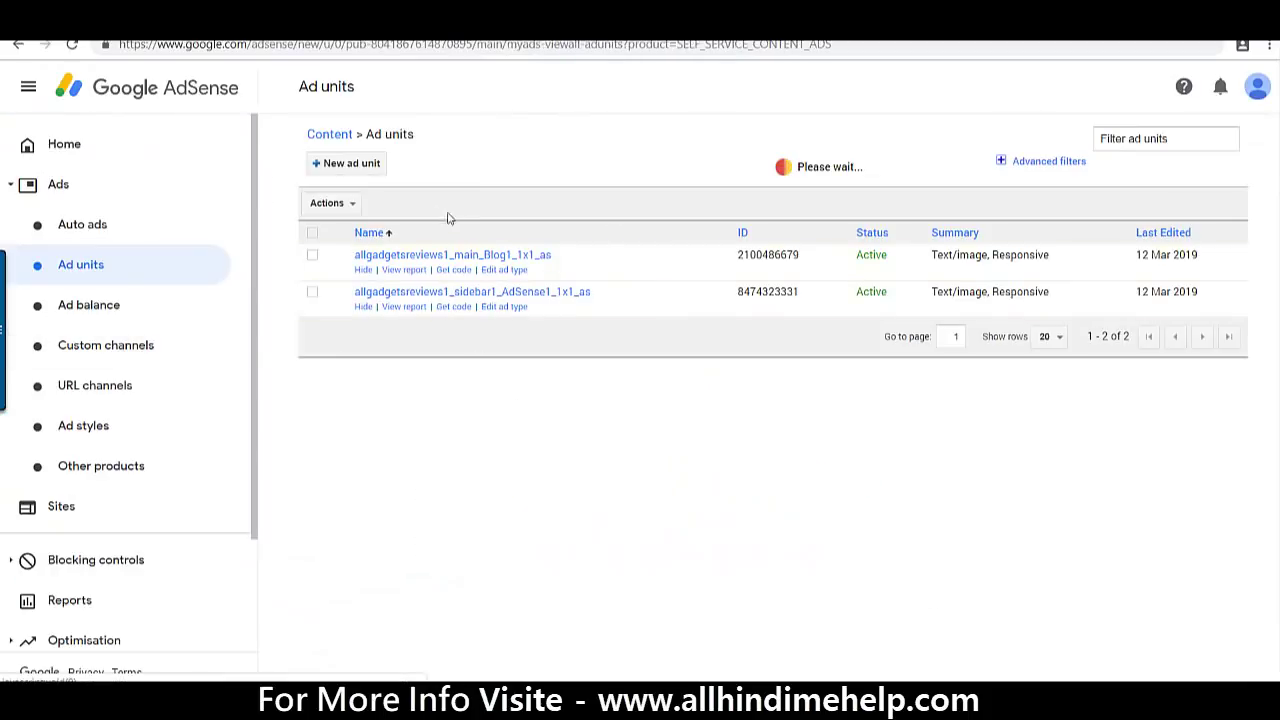
pyautogui.click(357, 168)
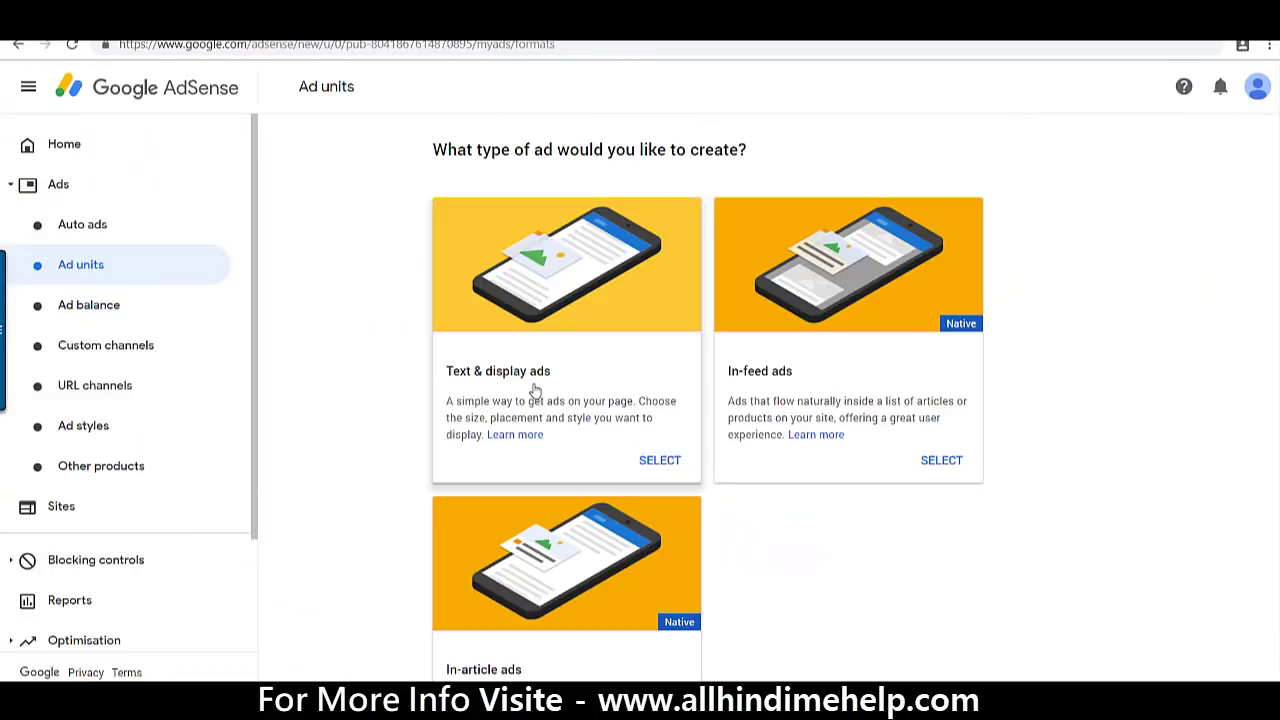
pyautogui.click(659, 460)
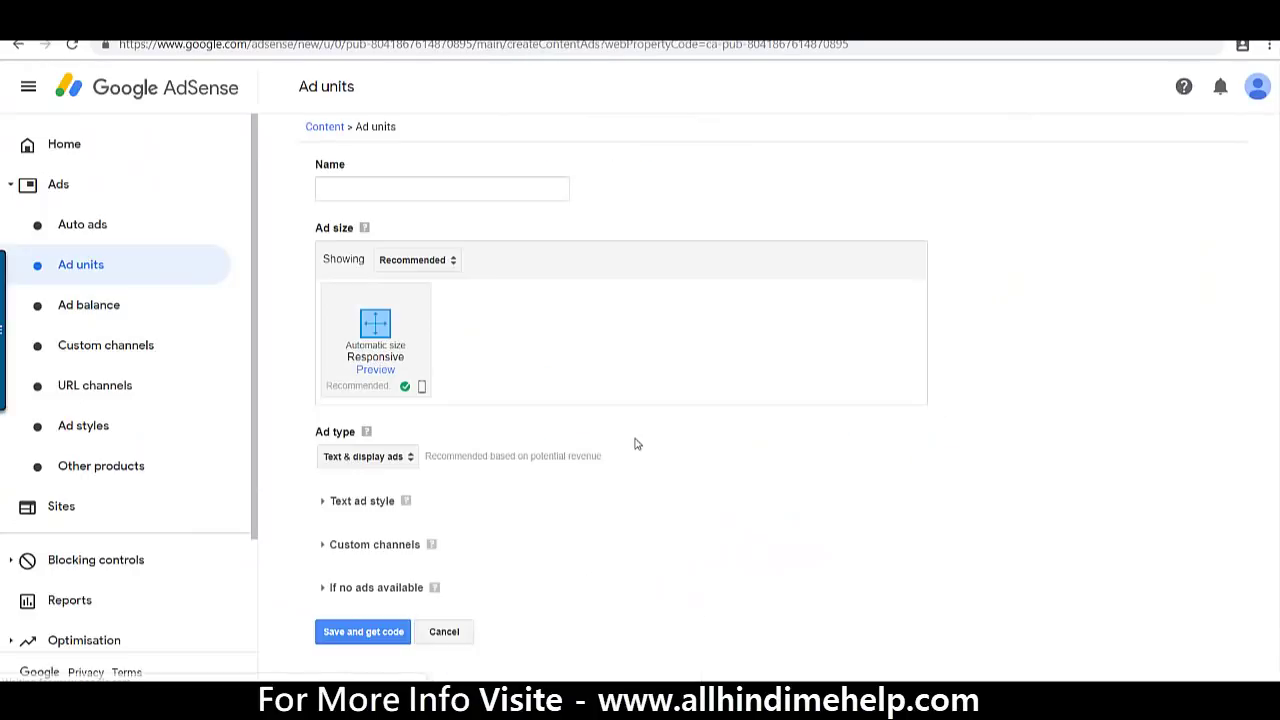
pyautogui.click(436, 262)
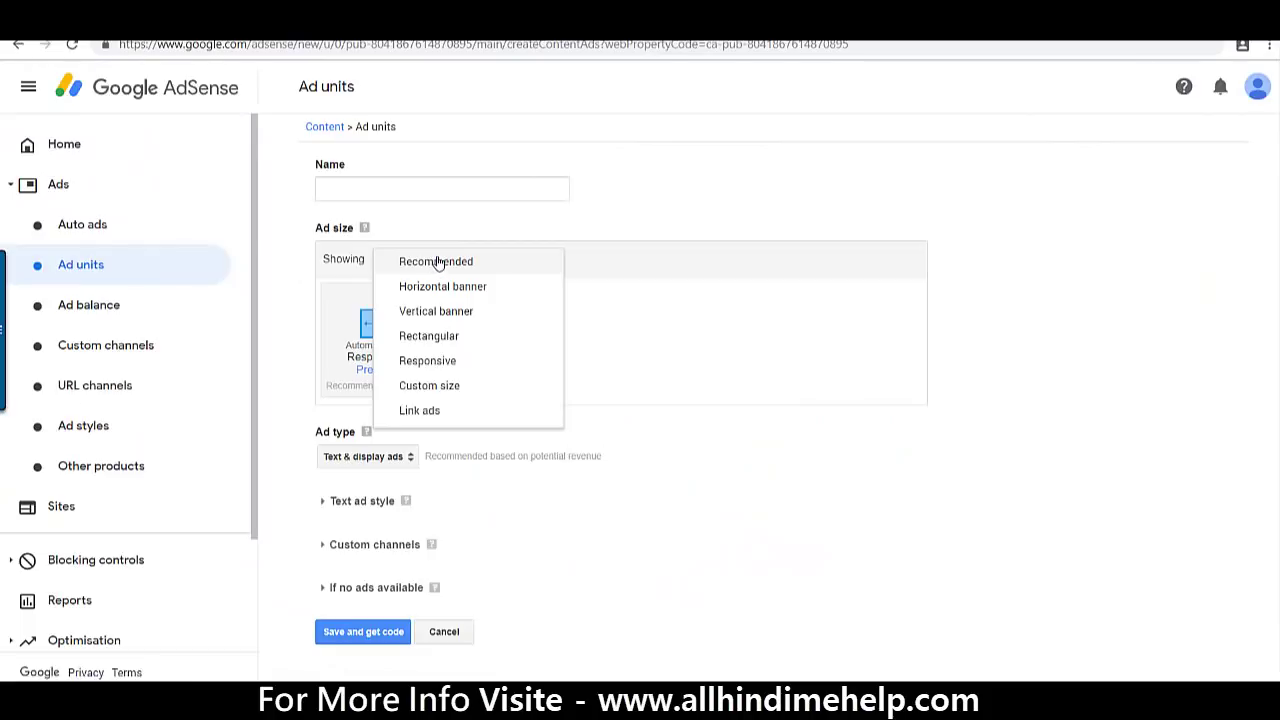
pyautogui.click(440, 388)
pyautogui.click(413, 348)
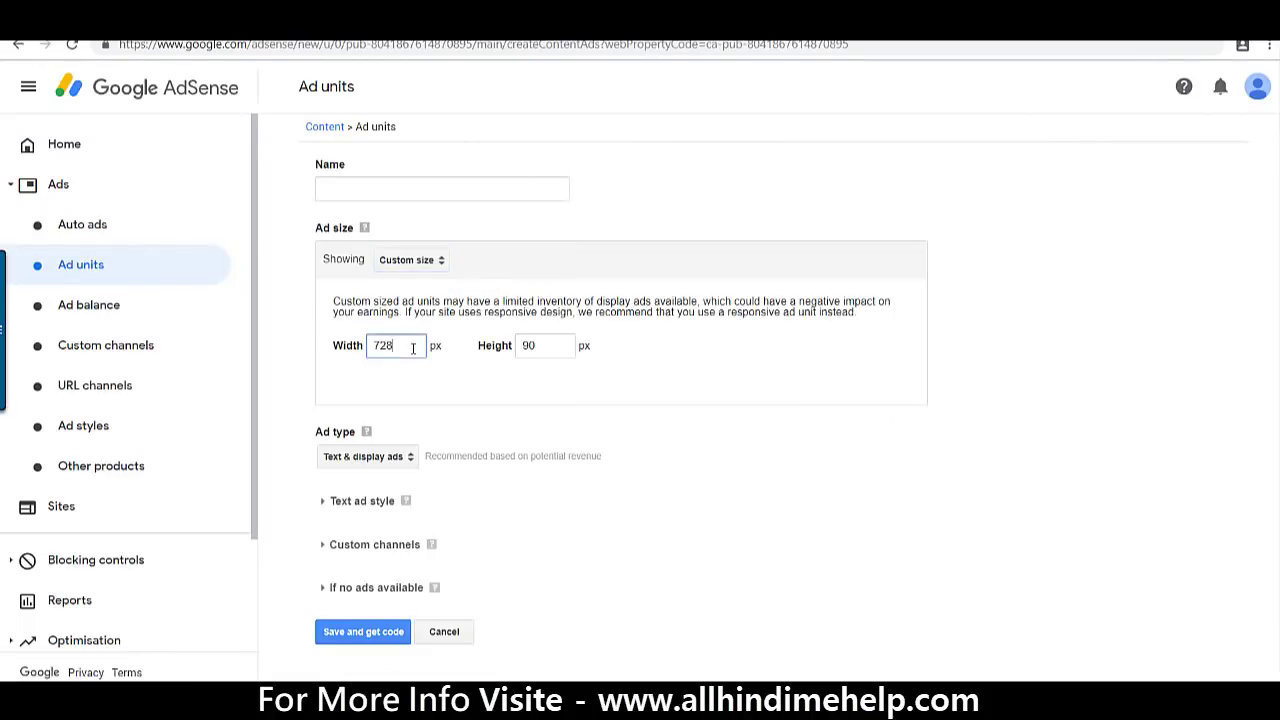
pyautogui.moveTo(375, 346); pyautogui.dragTo(358, 354)
pyautogui.doubleClick(530, 346)
pyautogui.write('300')
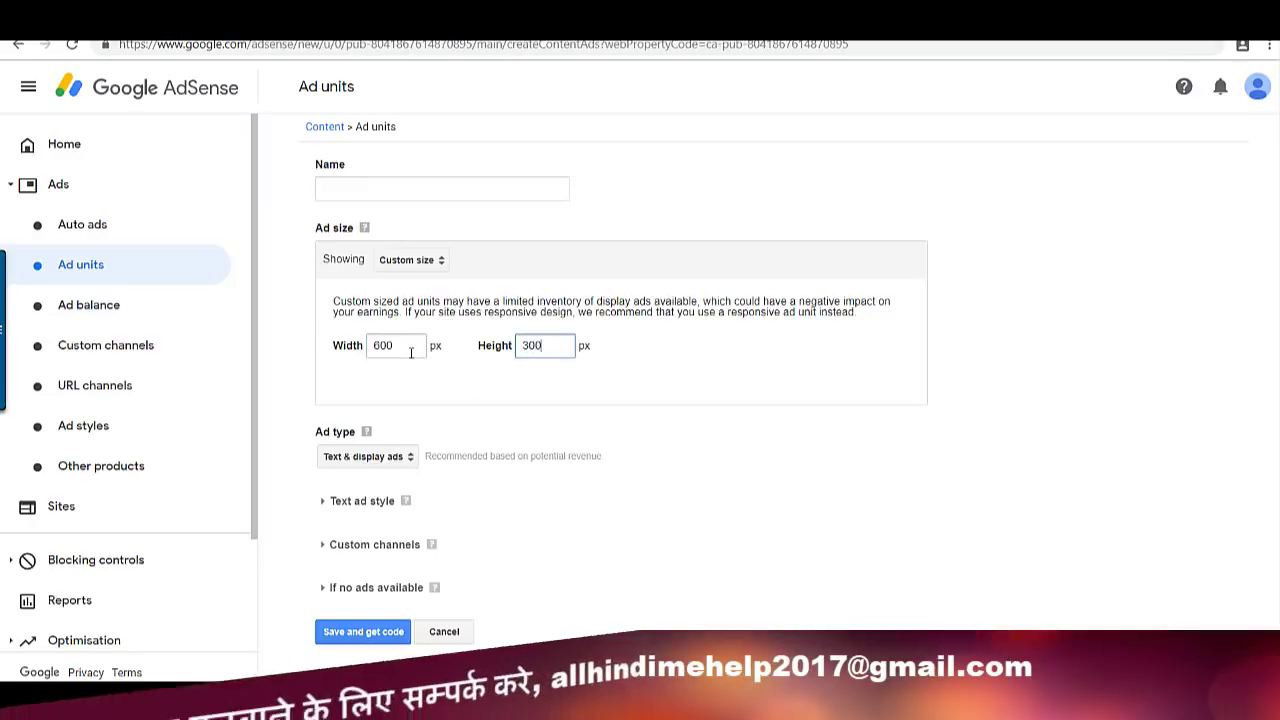
# - Examine the text ad style presets and the Default style's colour and font settings for the new ad unit
pyautogui.click(327, 505)
pyautogui.scroll(-3, 600, 480)
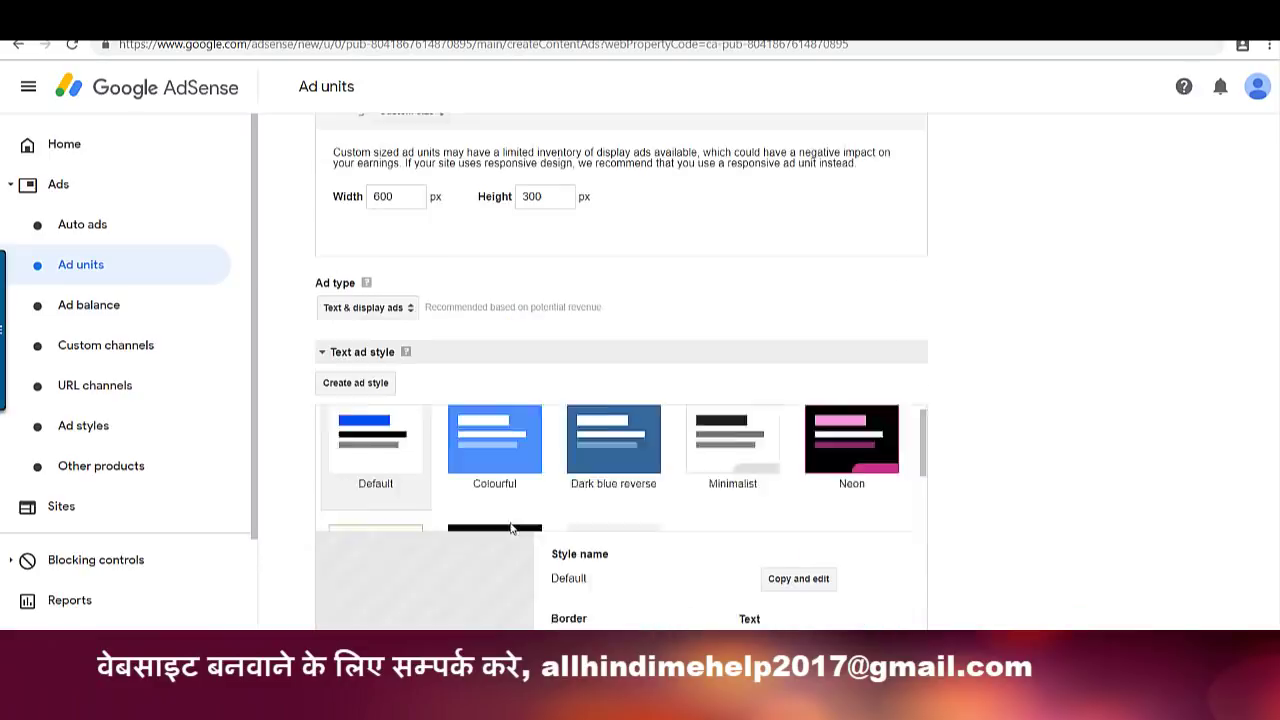
pyautogui.scroll(-2, 714, 491)
pyautogui.scroll(1, 634, 488)
pyautogui.scroll(-2, 640, 500)
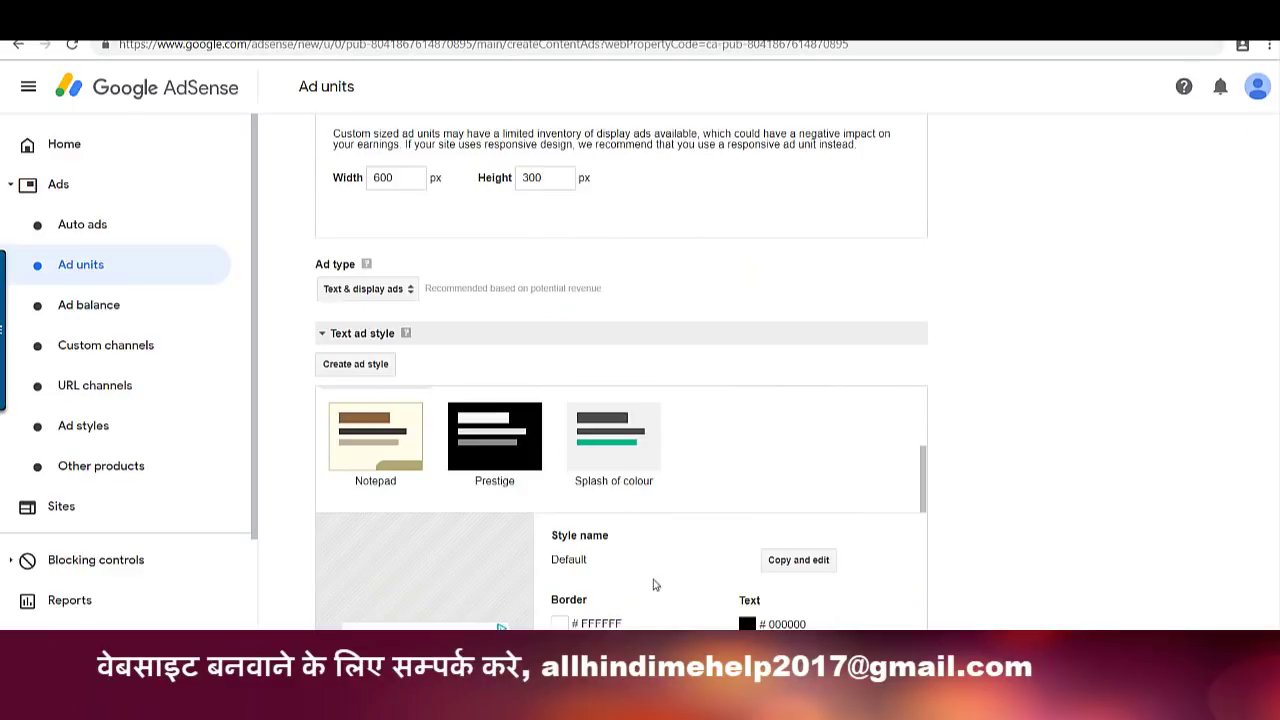
pyautogui.scroll(-3, 1238, 490)
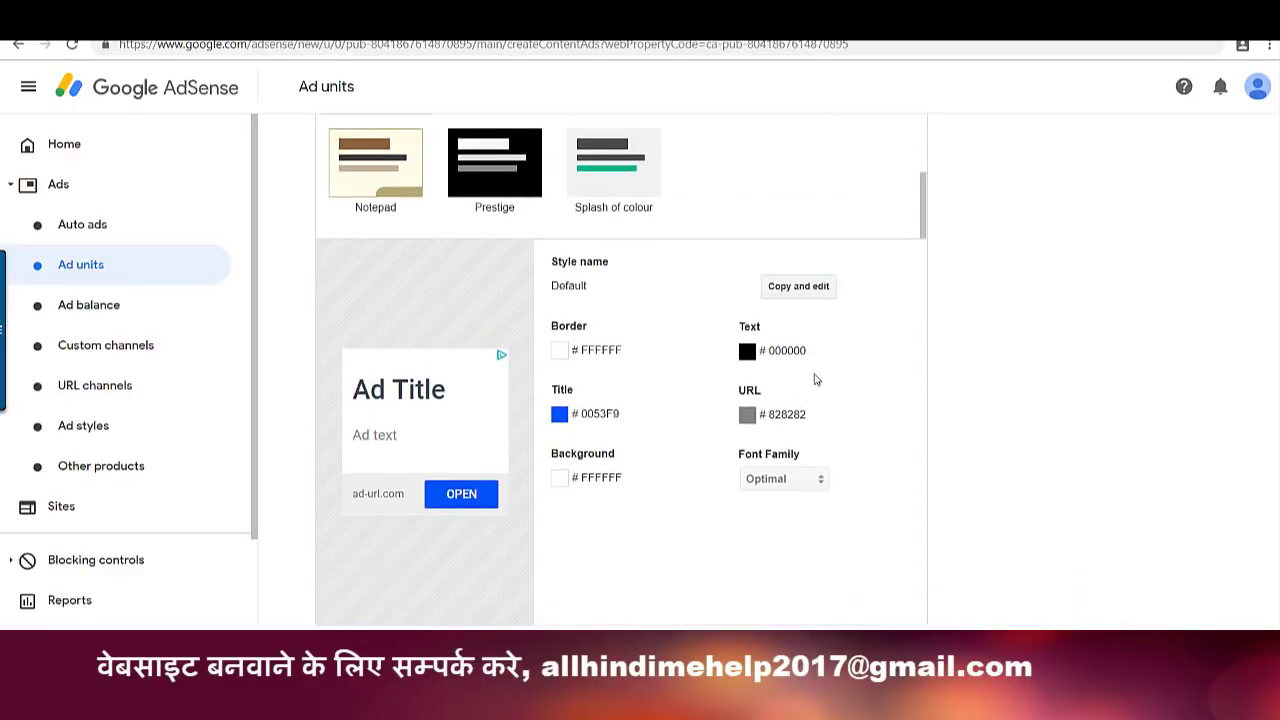
pyautogui.scroll(-1, 600, 415)
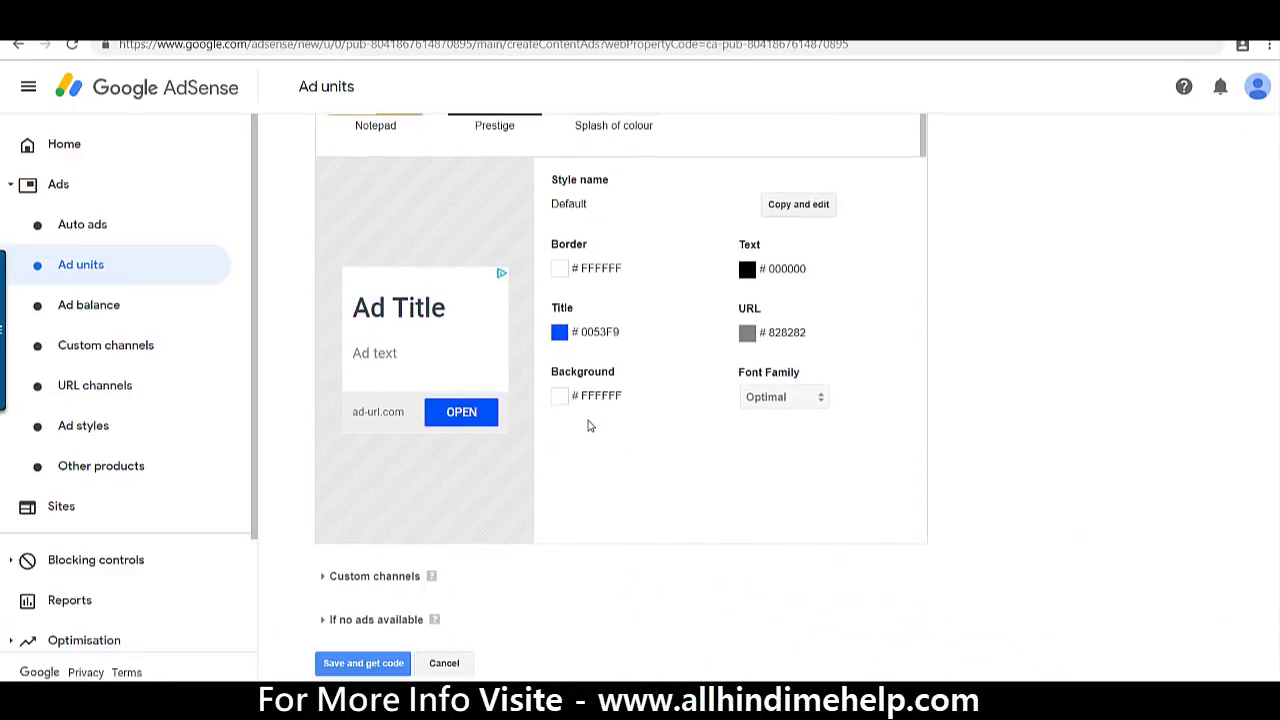
pyautogui.scroll(1, 588, 418)
pyautogui.scroll(5, 590, 410)
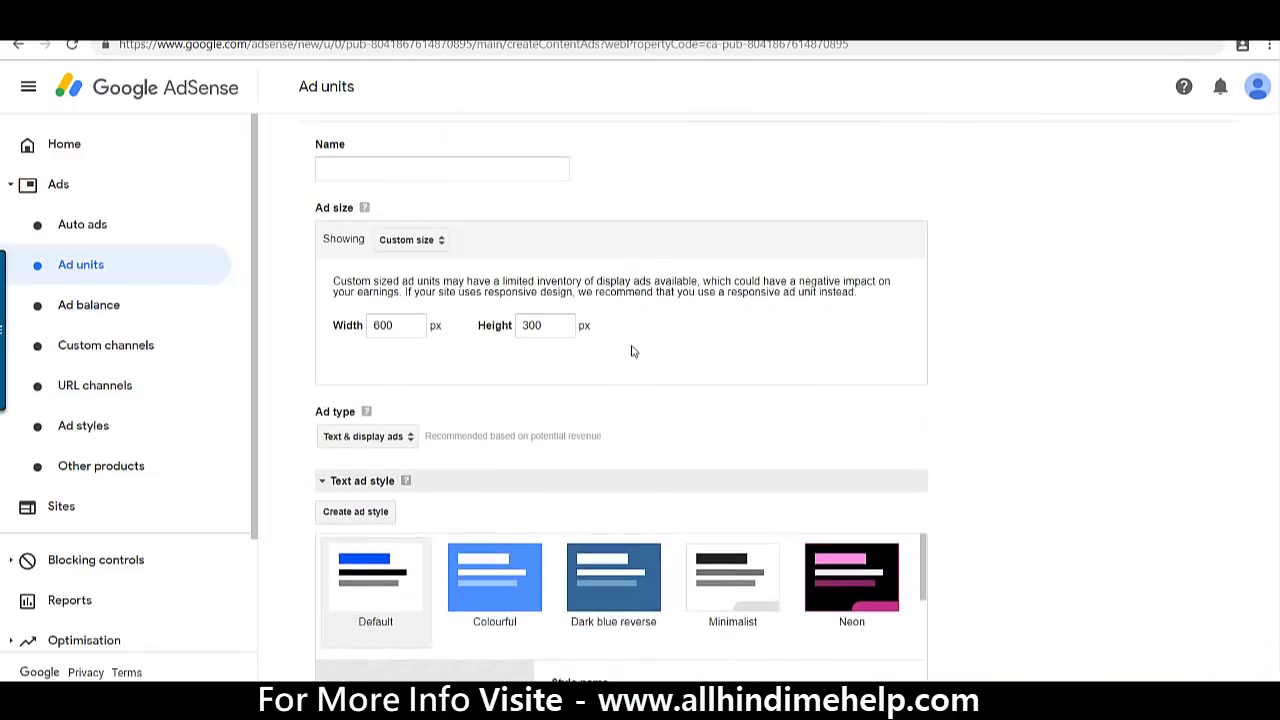
pyautogui.scroll(-3, 628, 340)
pyautogui.scroll(-2, 623, 335)
pyautogui.scroll(5, 622, 325)
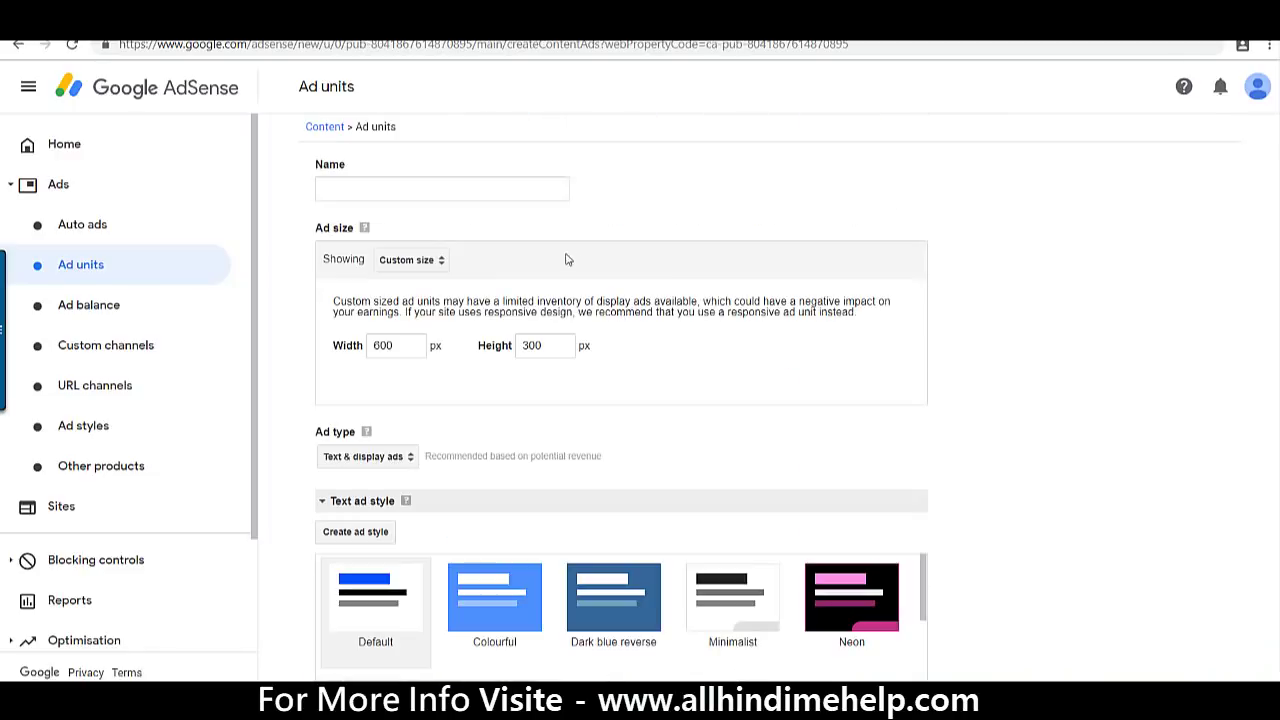
# - Name the new ad unit ads2 and save it to generate its ad code
pyautogui.click(435, 191)
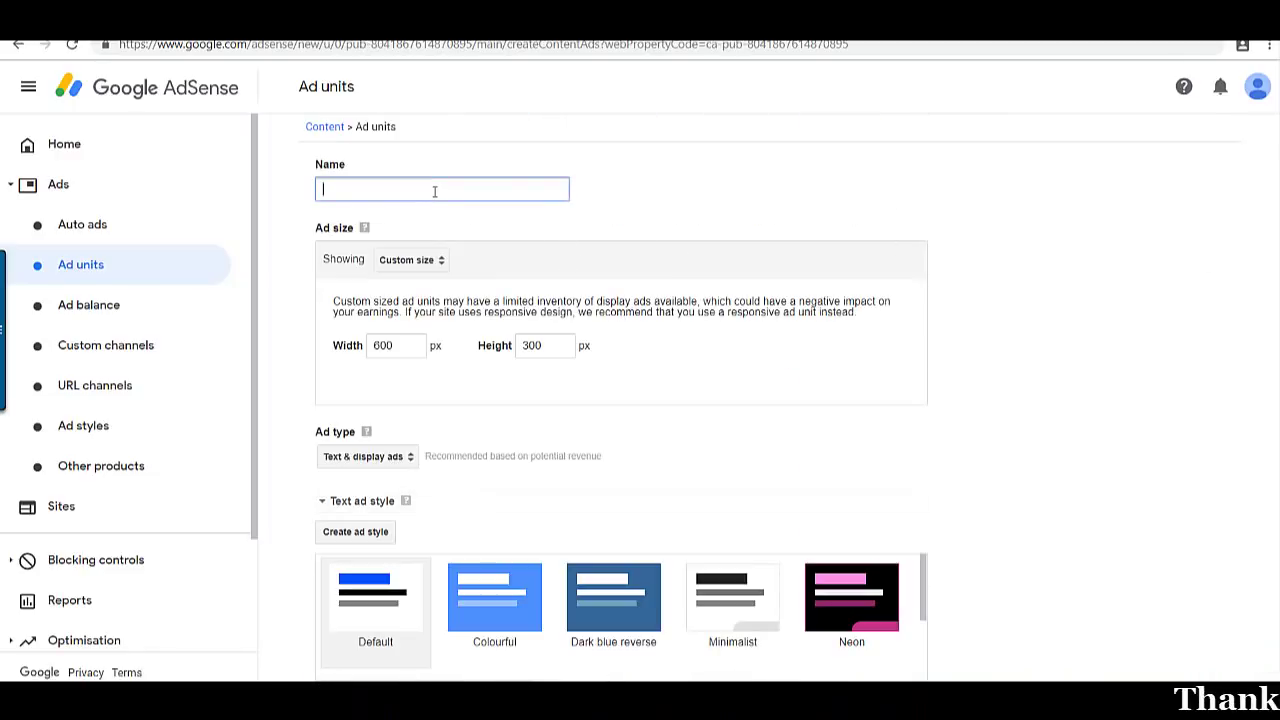
pyautogui.write('ads2')
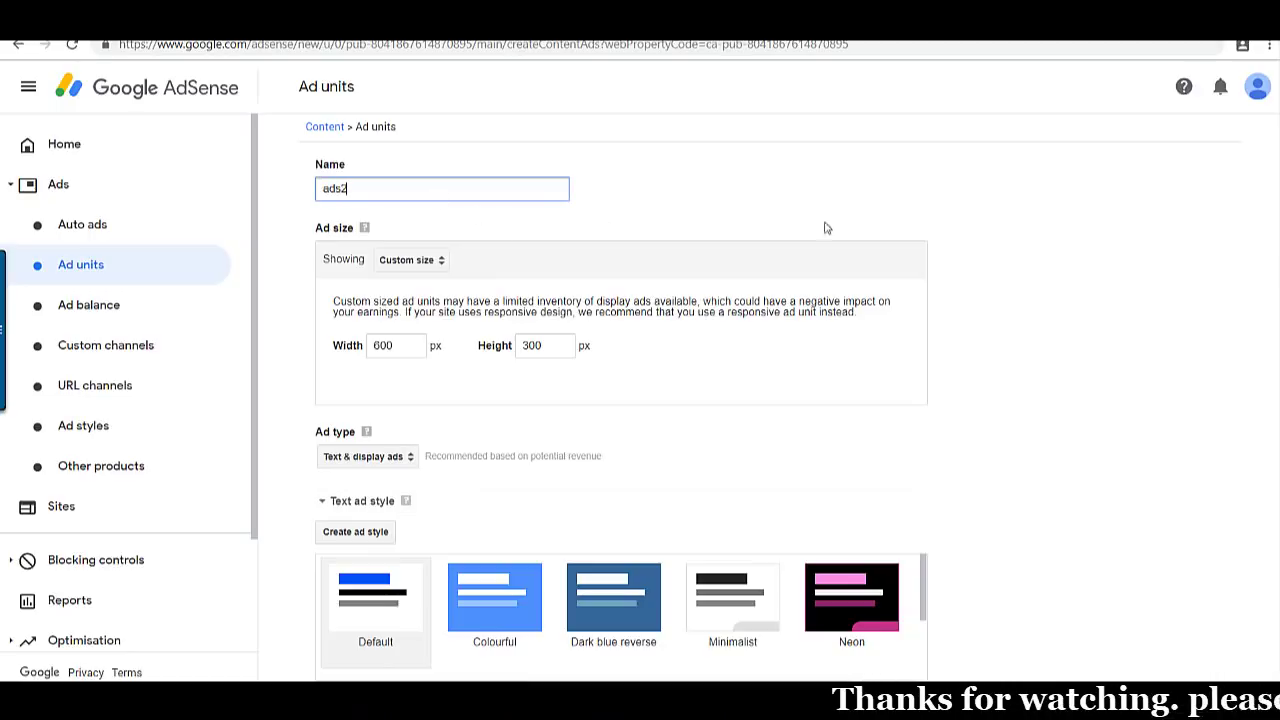
pyautogui.scroll(-5, 491, 606)
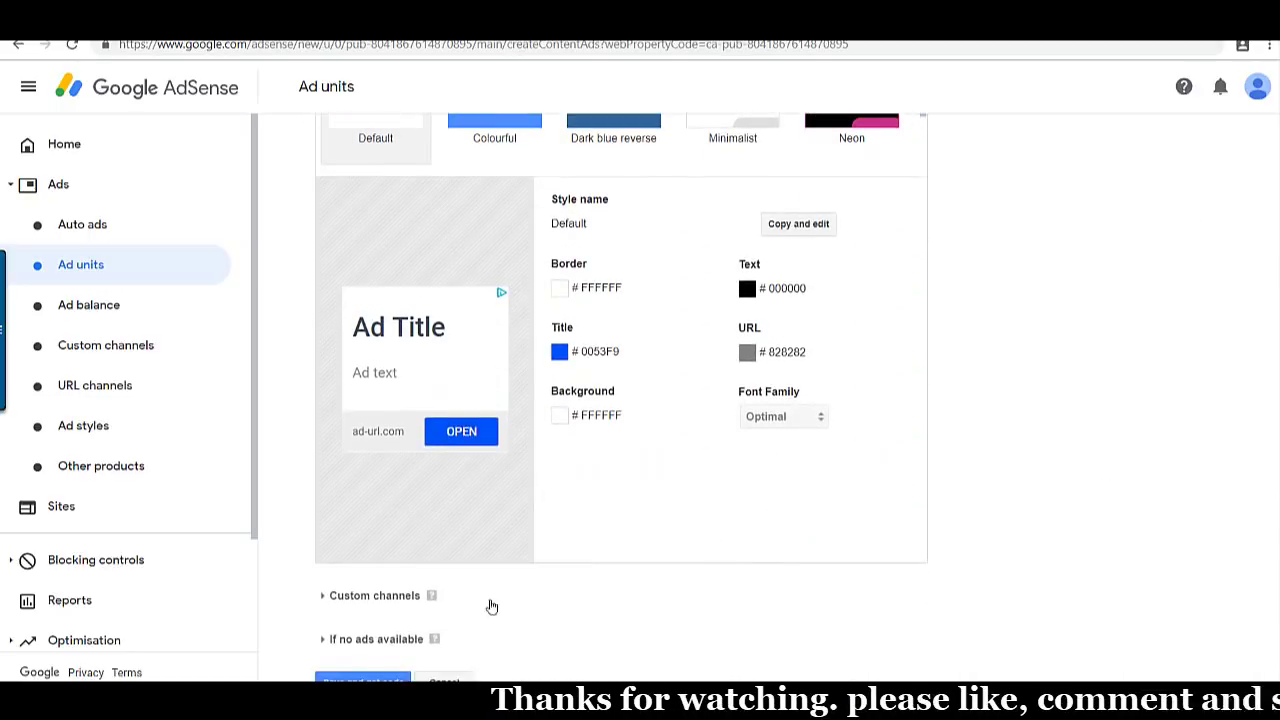
pyautogui.click(379, 663)
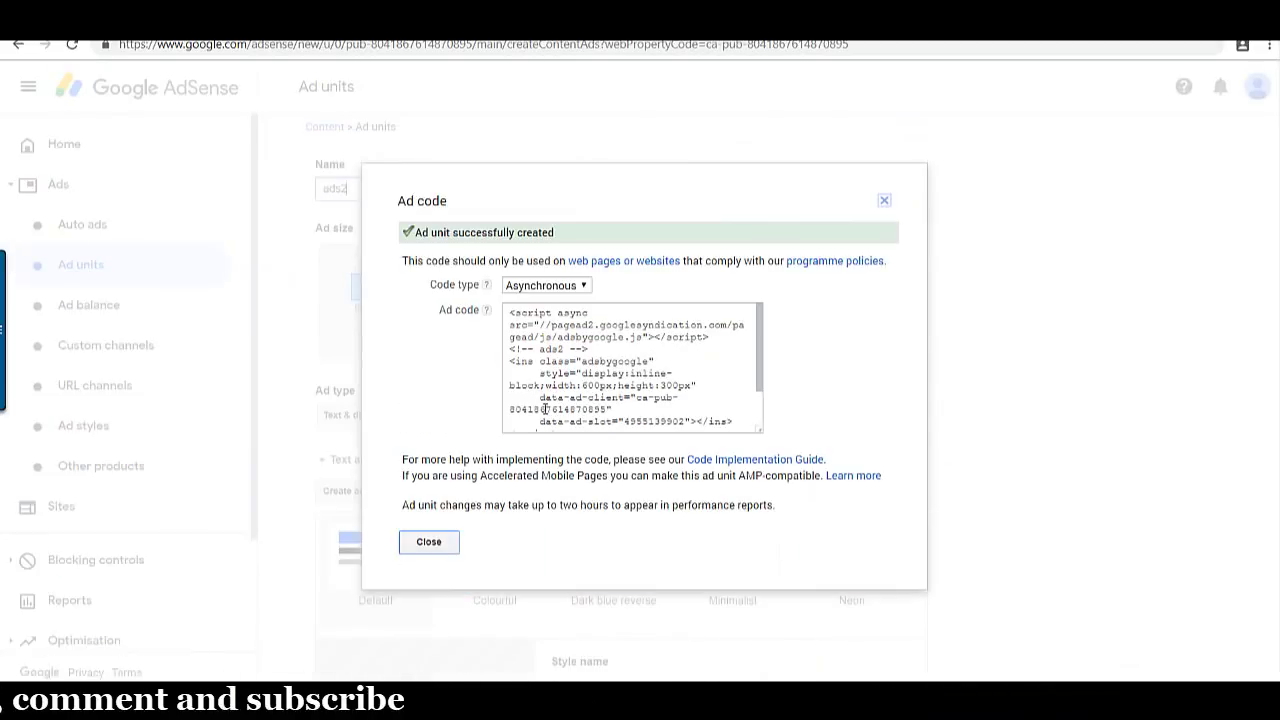
# - Copy the complete asynchronous ad code of the ads2 unit
pyautogui.click(548, 398)
pyautogui.rightClick(548, 395)
pyautogui.click(566, 403)
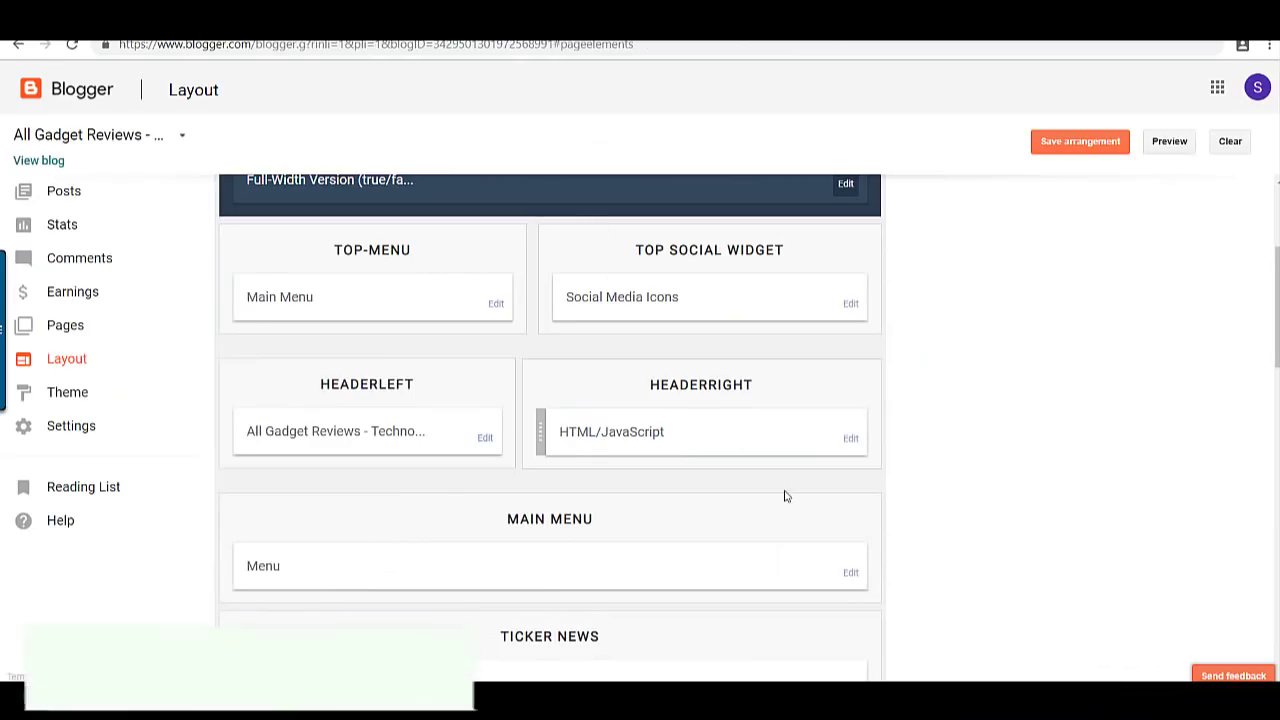
# - Add an HTML/JavaScript gadget to the Sidebar1 section of the blog layout
pyautogui.scroll(-6, 789, 489)
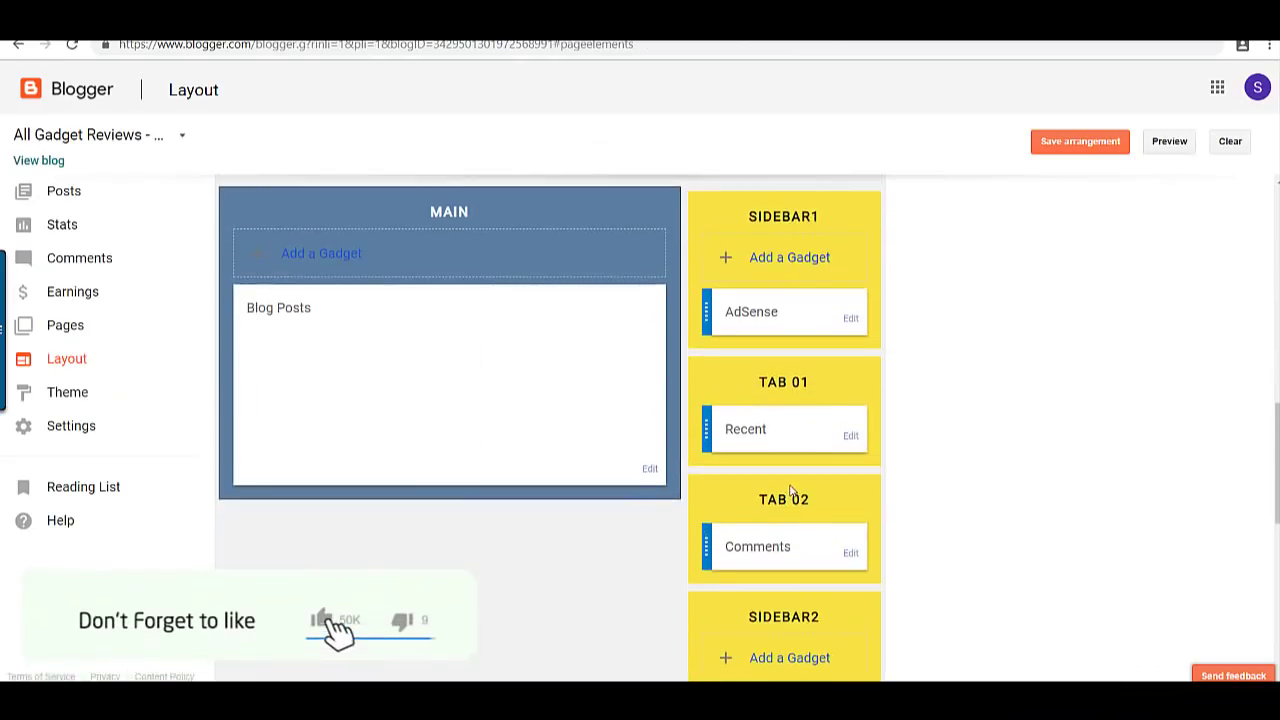
pyautogui.click(790, 260)
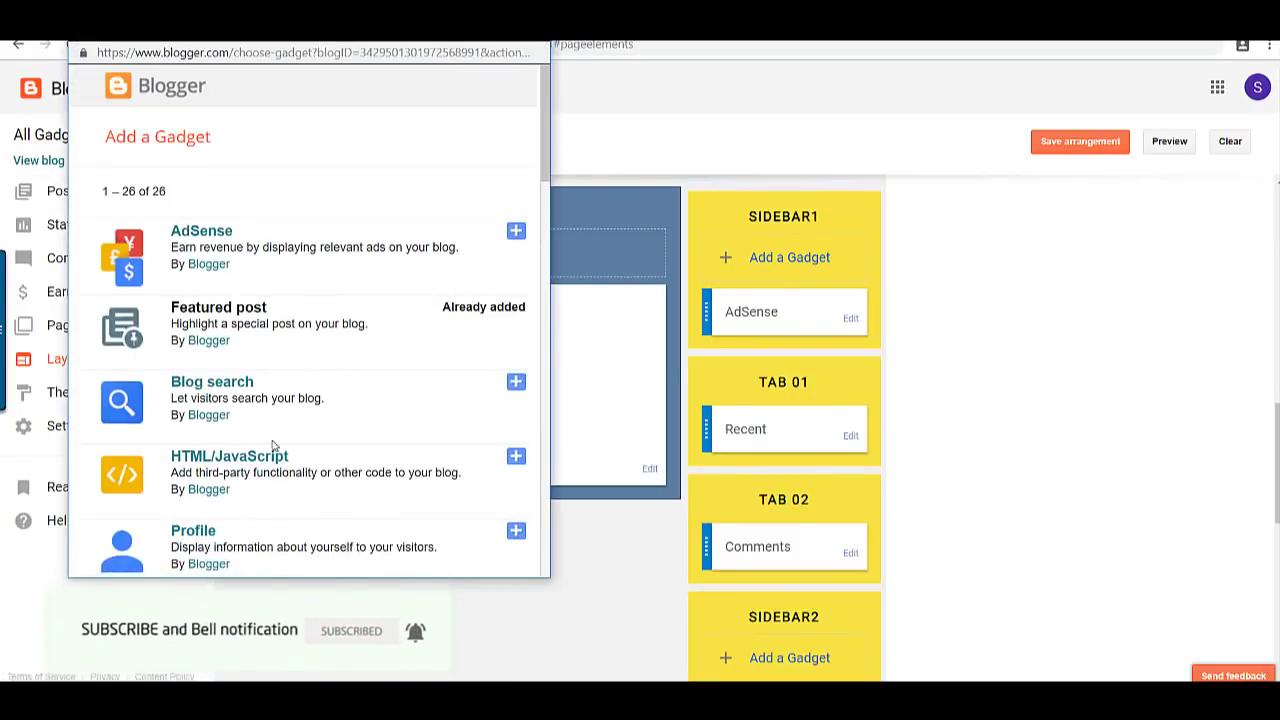
pyautogui.scroll(-1, 548, 386)
pyautogui.click(516, 376)
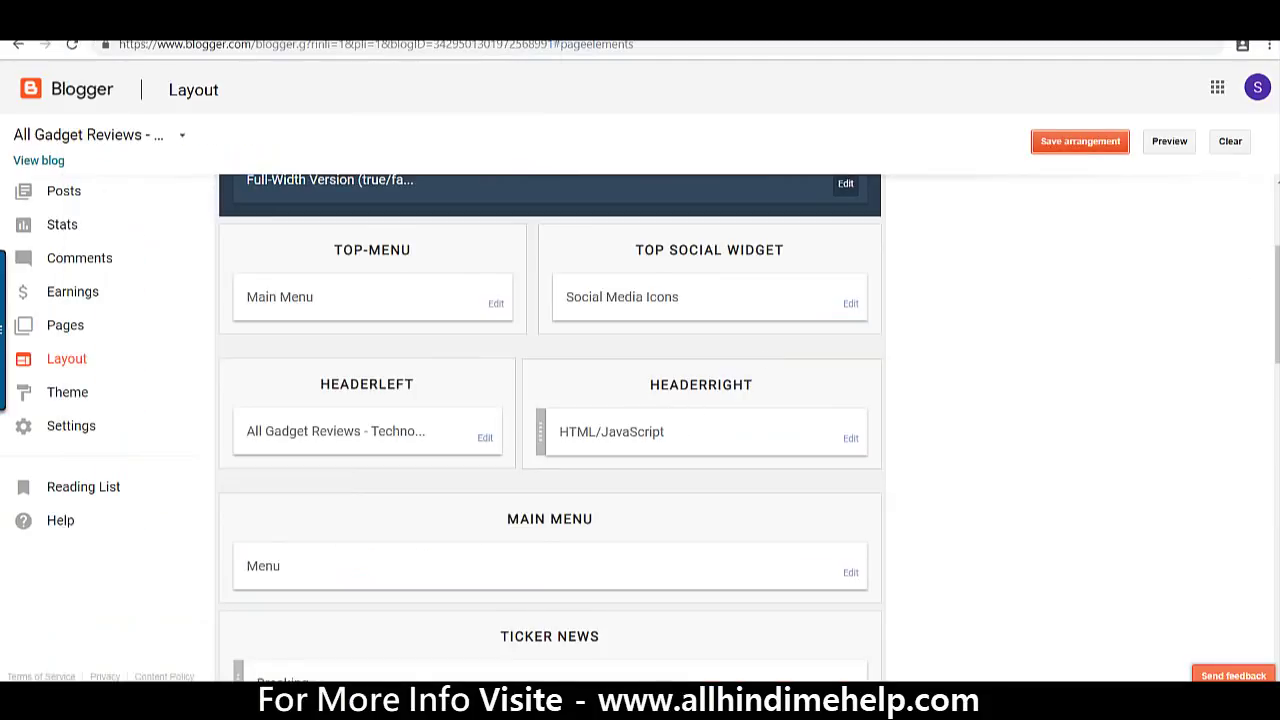
# - Add an HTML/JavaScript gadget to the Home Ads Below Featured Post section of the layout
pyautogui.scroll(-5, 628, 592)
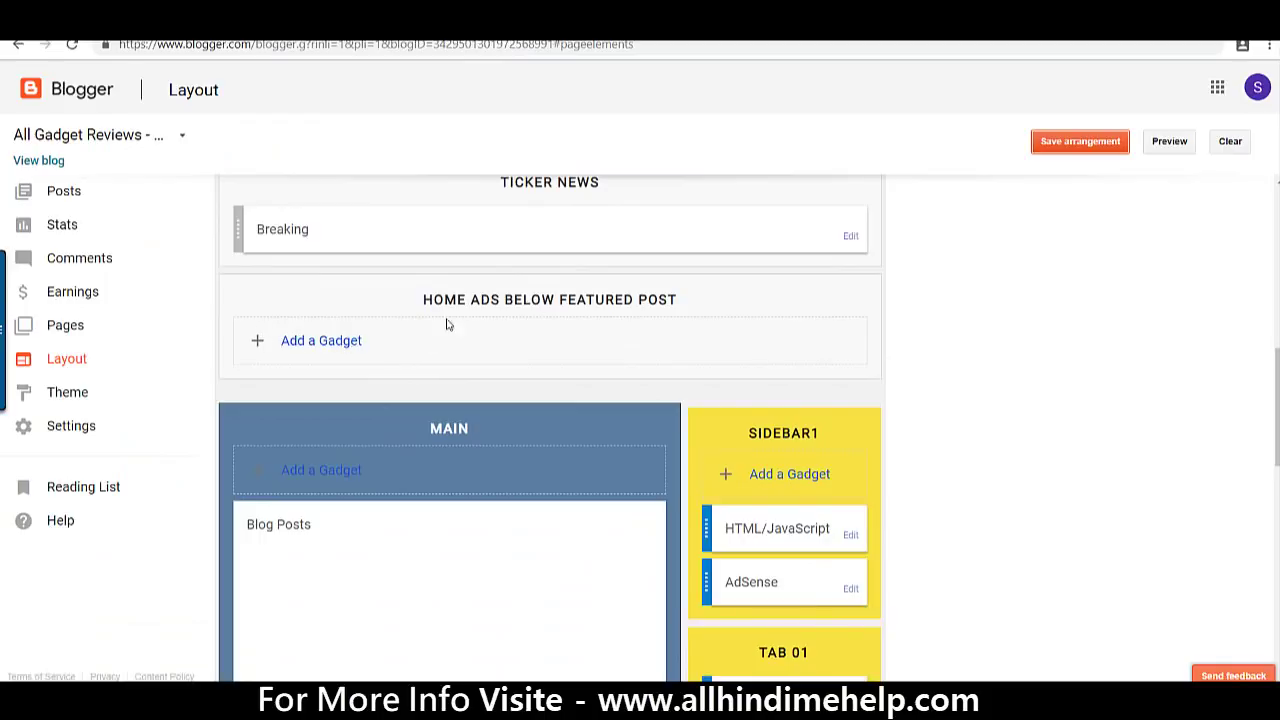
pyautogui.click(323, 341)
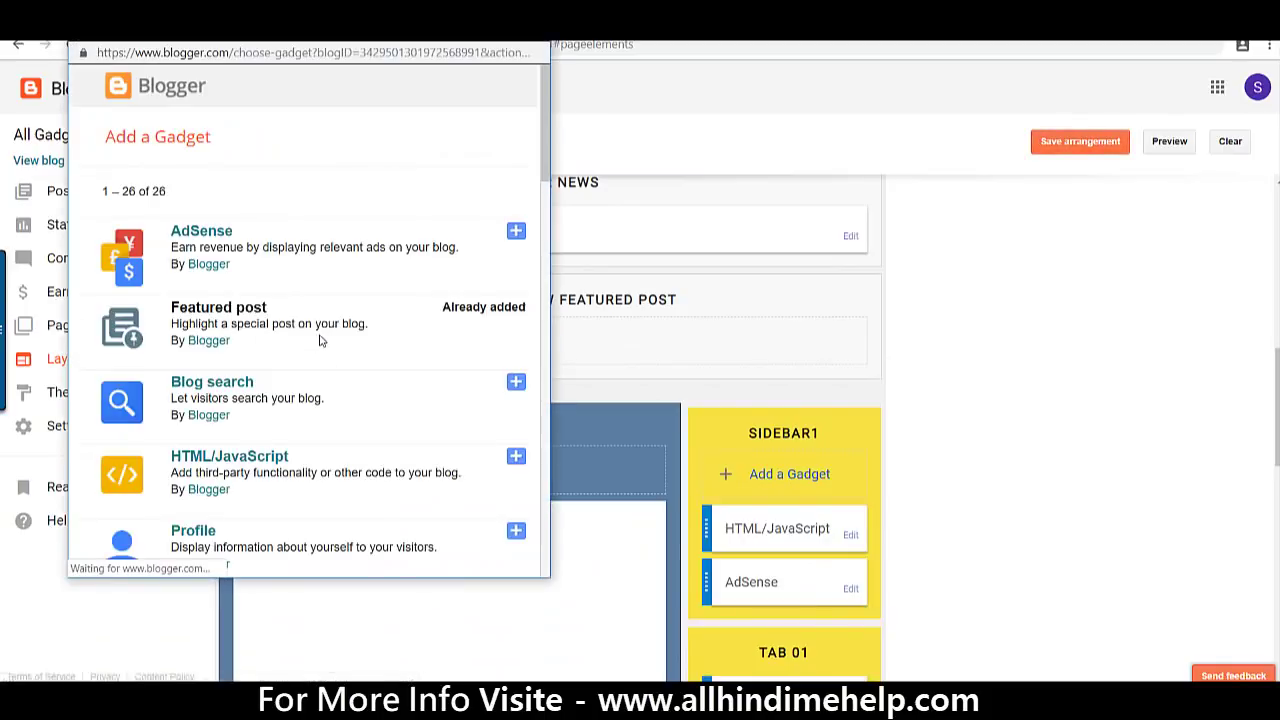
pyautogui.scroll(-2, 305, 431)
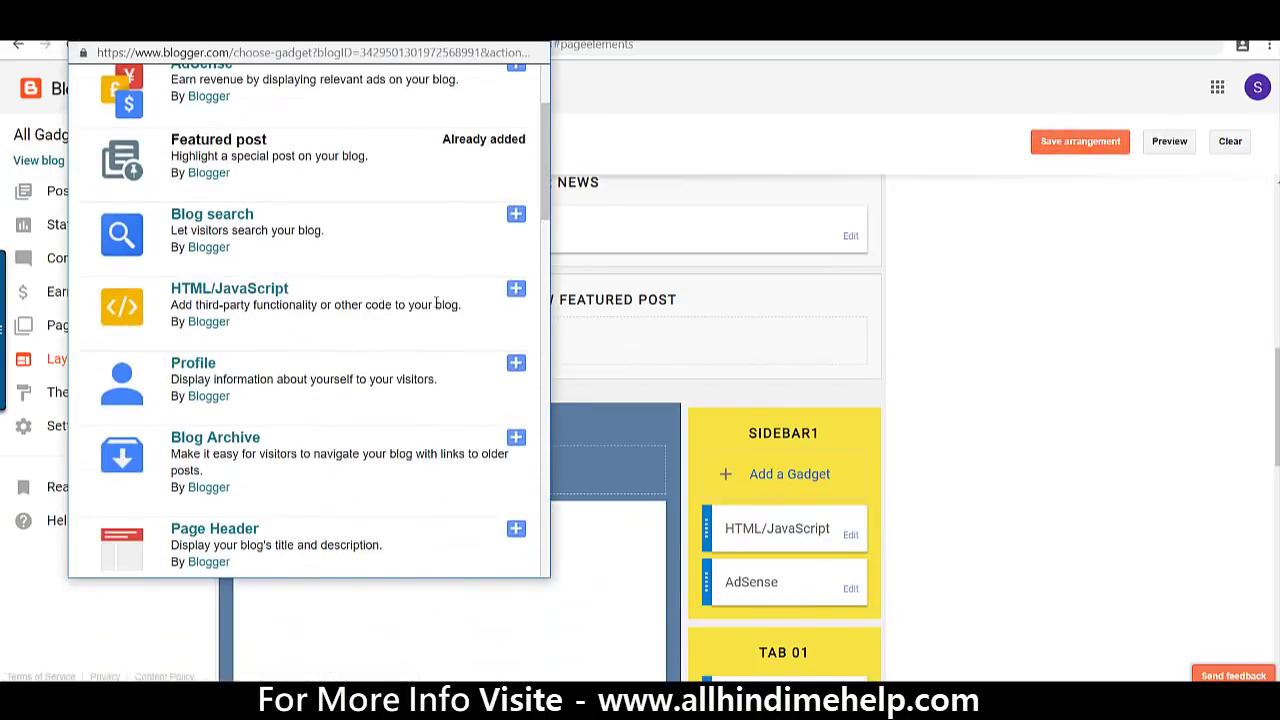
pyautogui.click(514, 290)
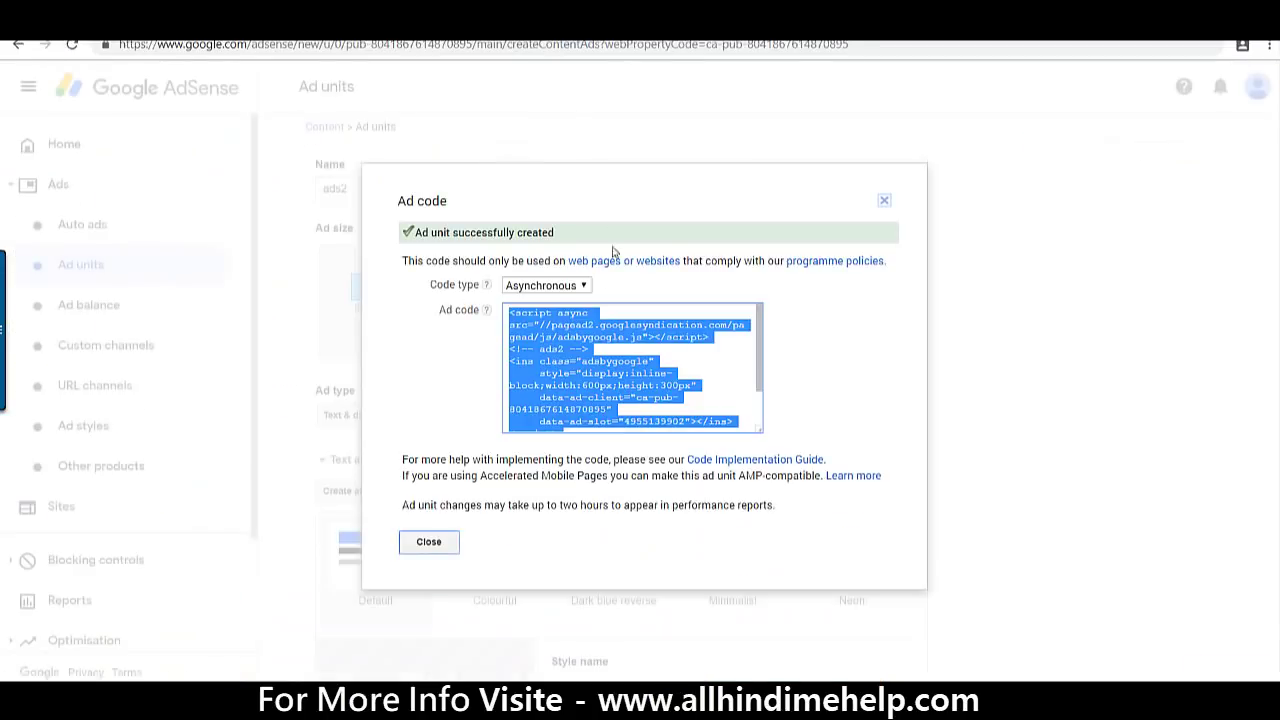
# - In AdSense, close the ads2 code and copy the complete ad code of the Ads1 unit from the ad units list
pyautogui.click(427, 542)
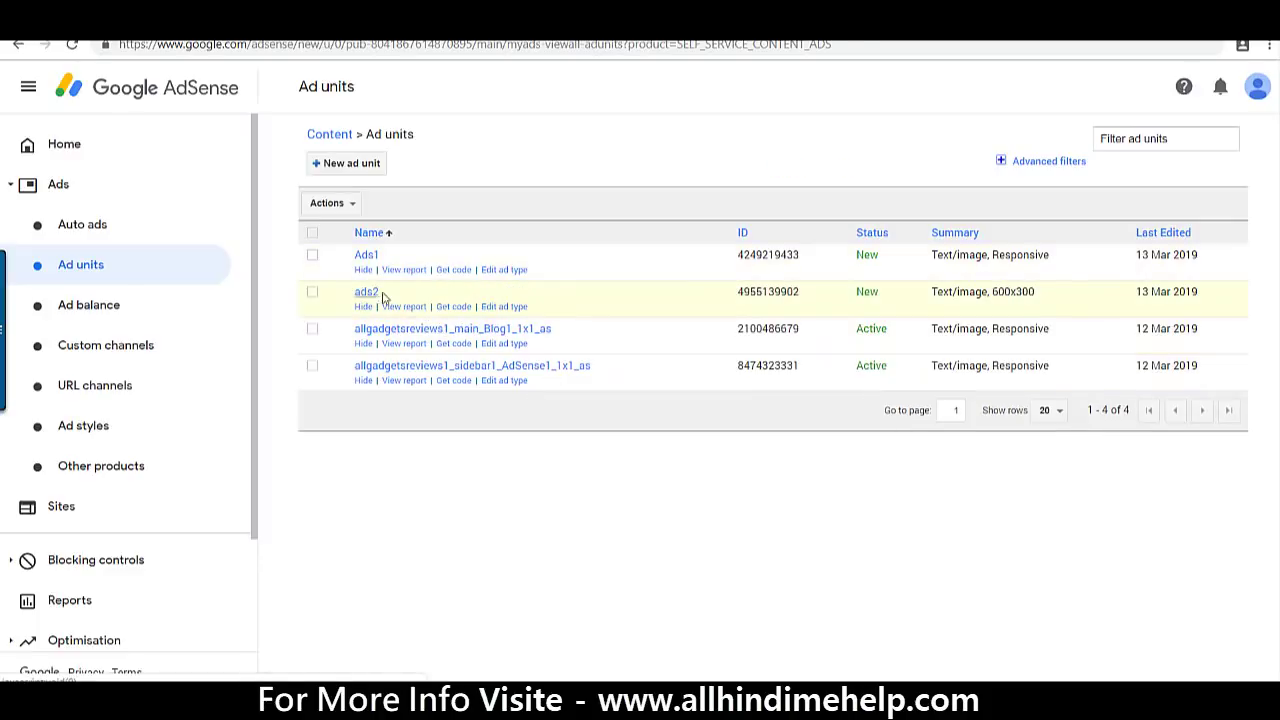
pyautogui.click(455, 270)
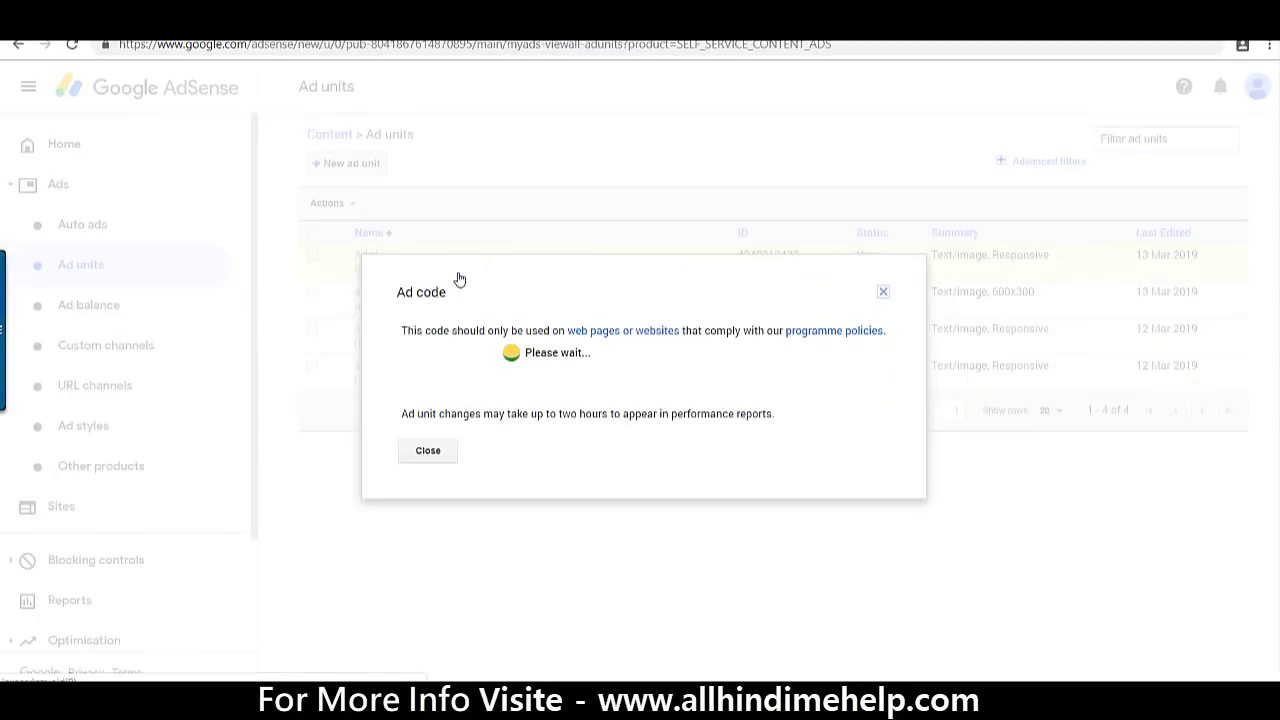
pyautogui.click(528, 360)
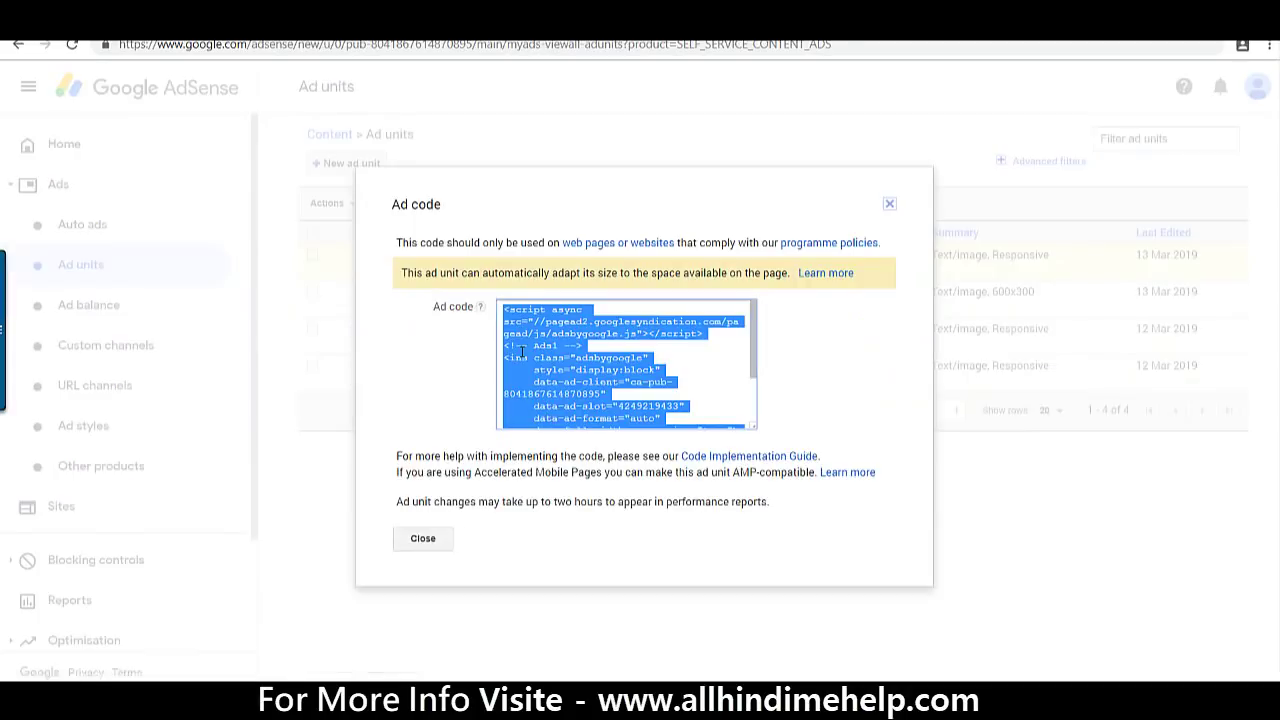
pyautogui.rightClick(540, 362)
pyautogui.click(552, 366)
# - Paste the Ads1 code as the content of the new Blogger HTML/JavaScript gadget, save it, and close the ad code dialog in AdSense
pyautogui.moveTo(680, 672)
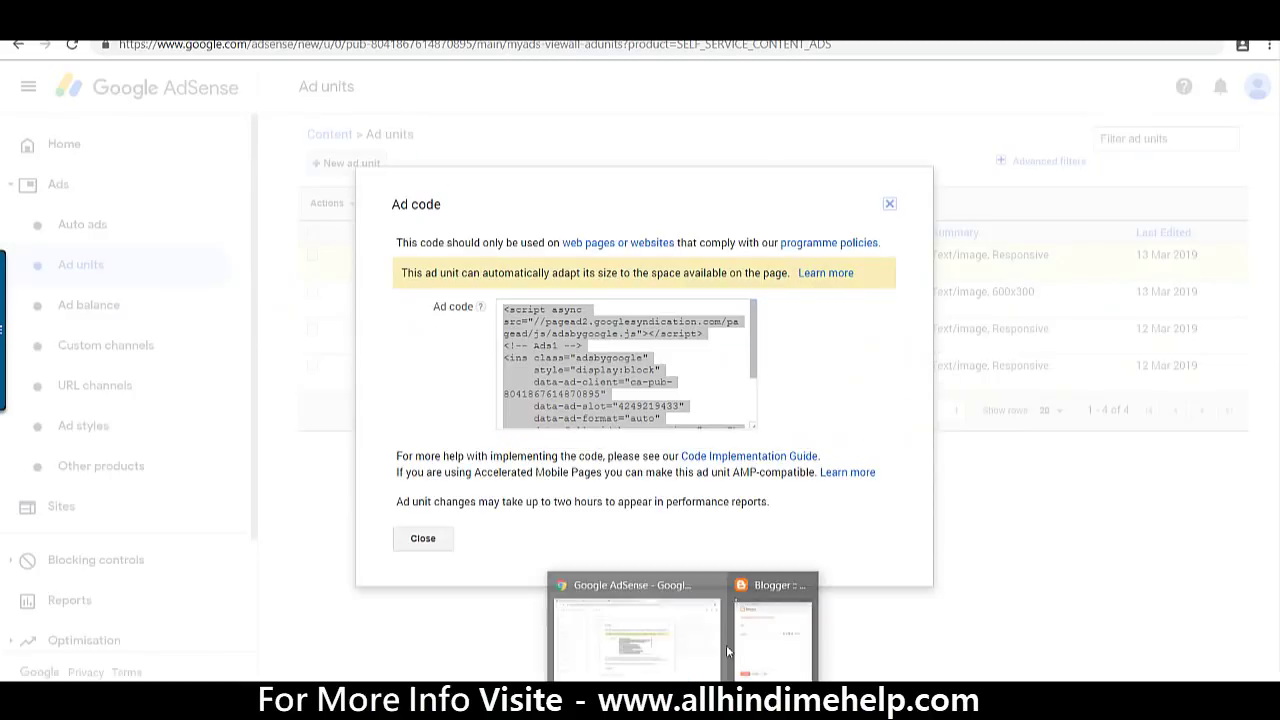
pyautogui.click(694, 587)
pyautogui.hotkey('ctrl', 'v')
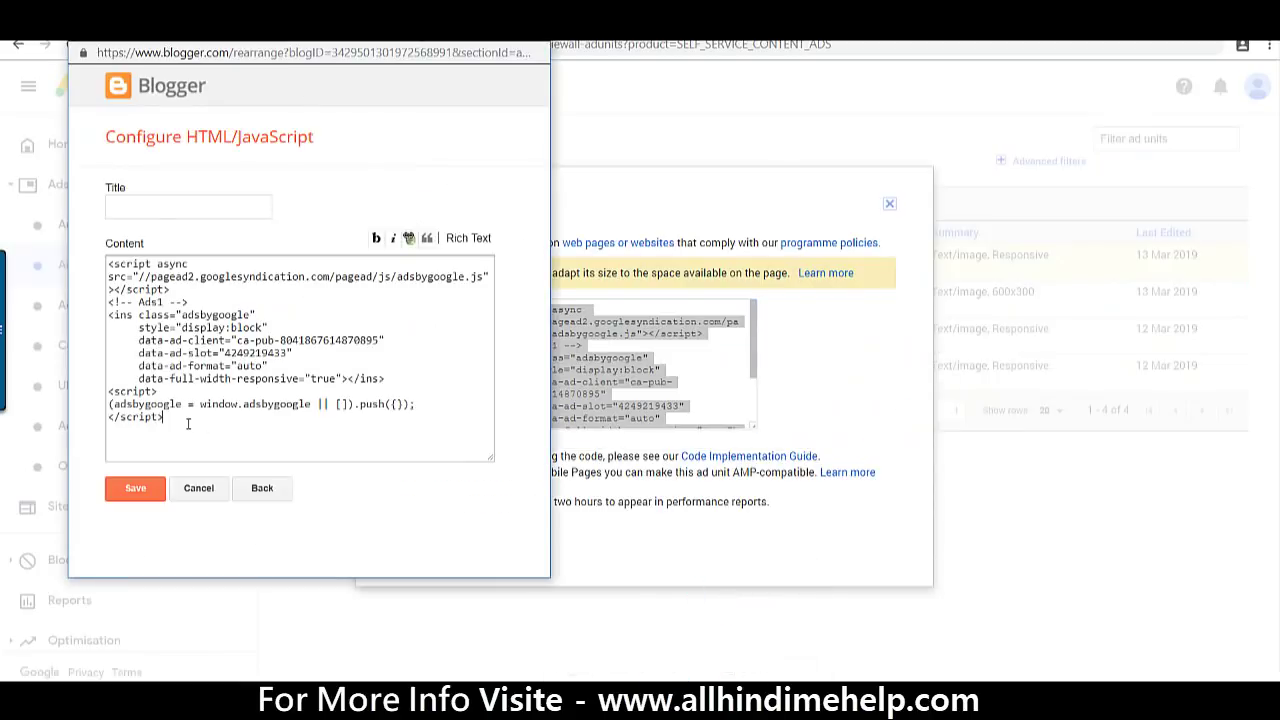
pyautogui.click(147, 485)
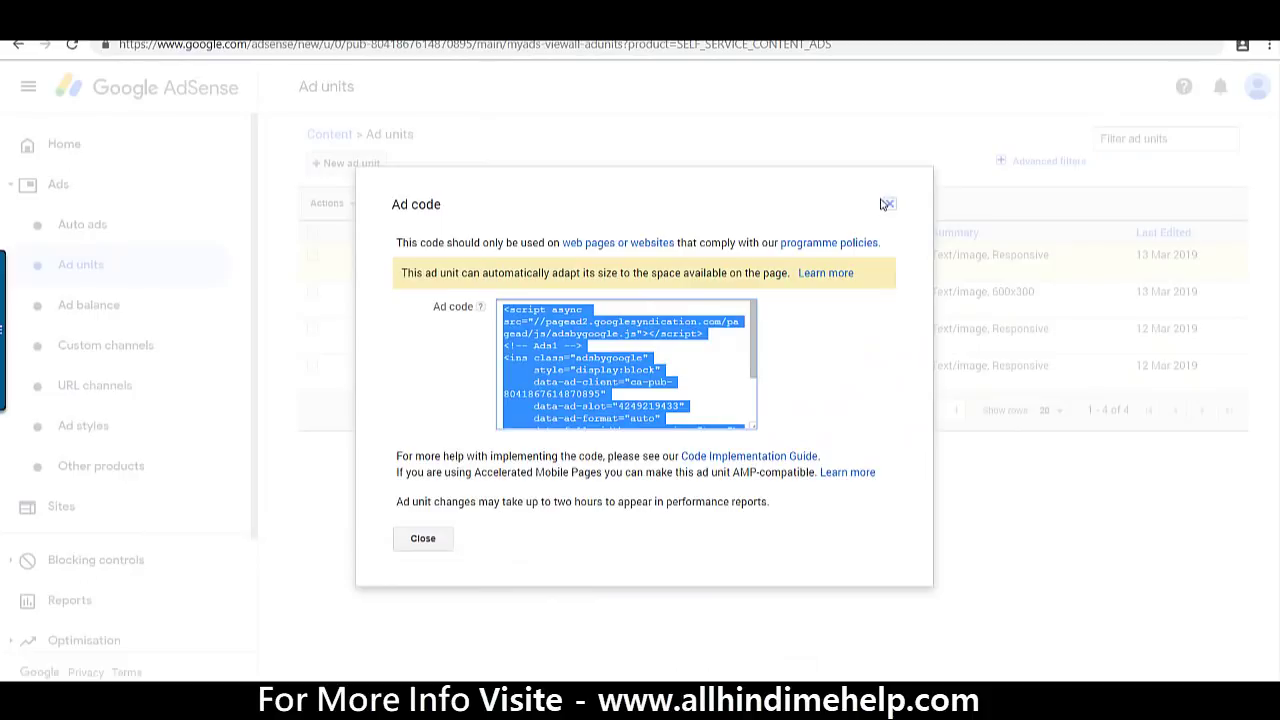
pyautogui.click(887, 203)
pyautogui.click(889, 204)
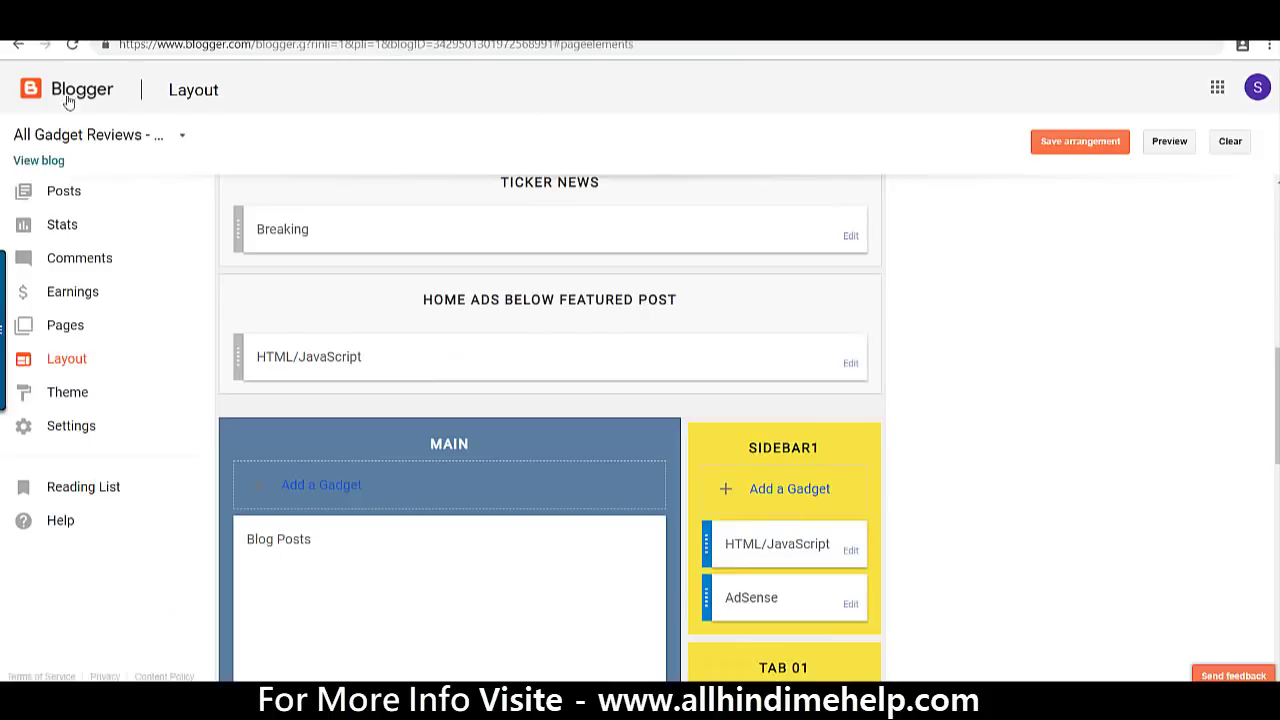
# - View the live blog and examine the ad placements on its home page and in the Google Hangouts Chat post
pyautogui.click(45, 162)
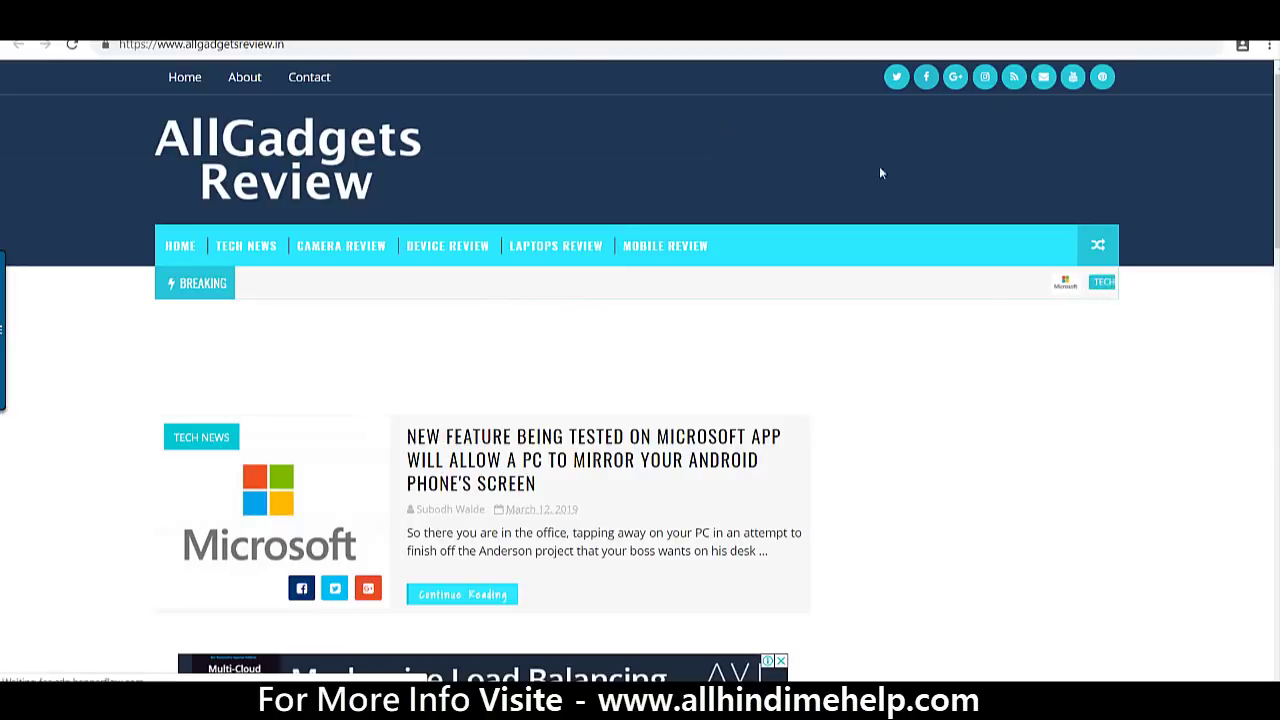
pyautogui.scroll(-7, 857, 169)
pyautogui.scroll(6, 866, 190)
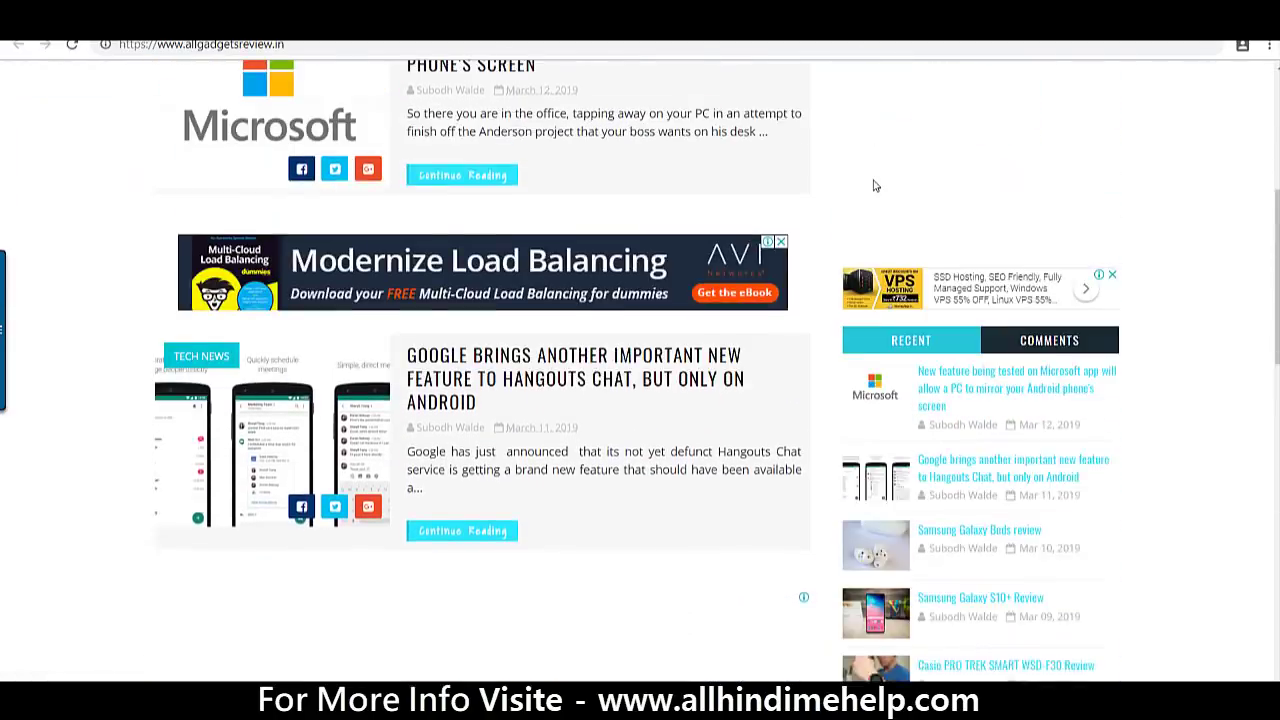
pyautogui.scroll(-3, 872, 186)
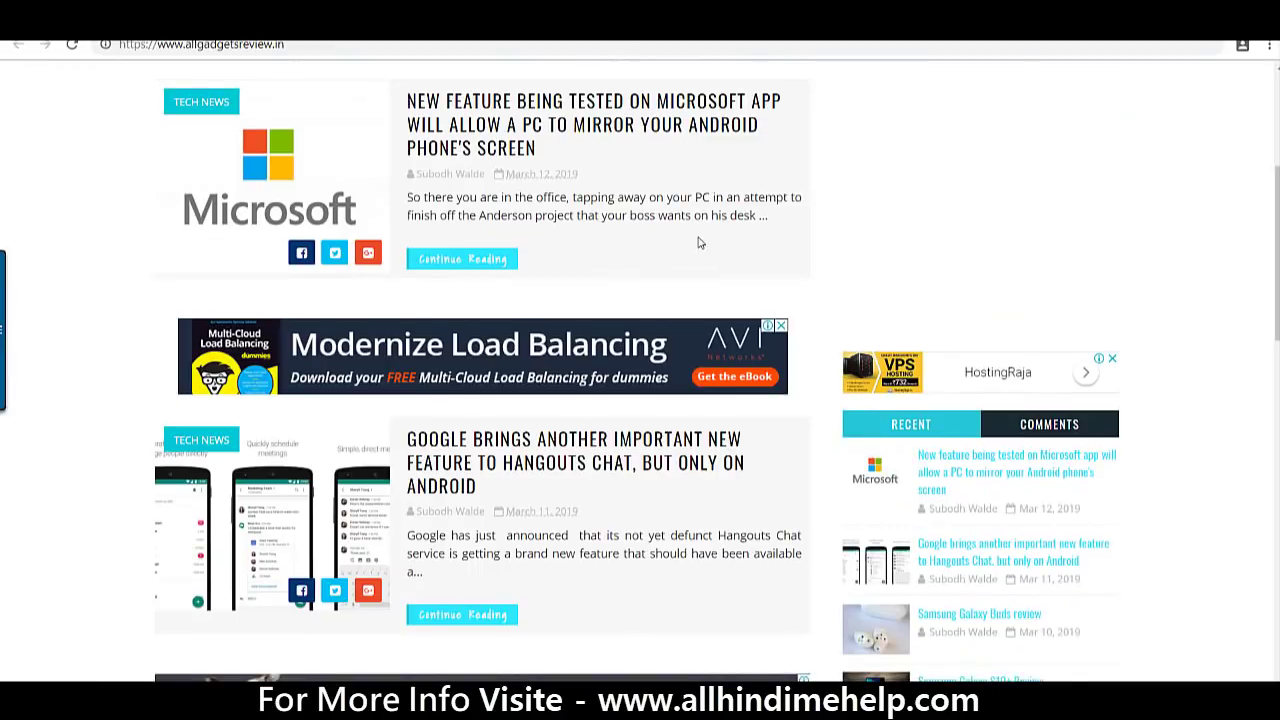
pyautogui.scroll(-2, 636, 260)
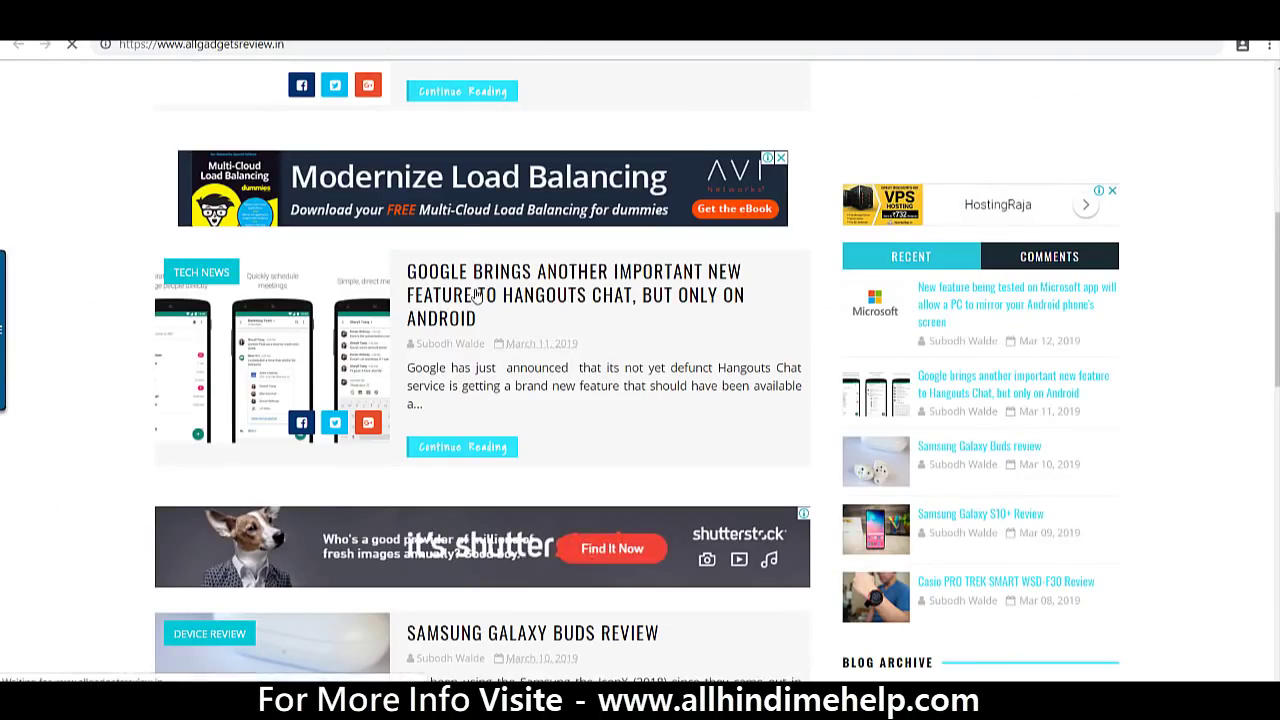
pyautogui.scroll(-3, 477, 337)
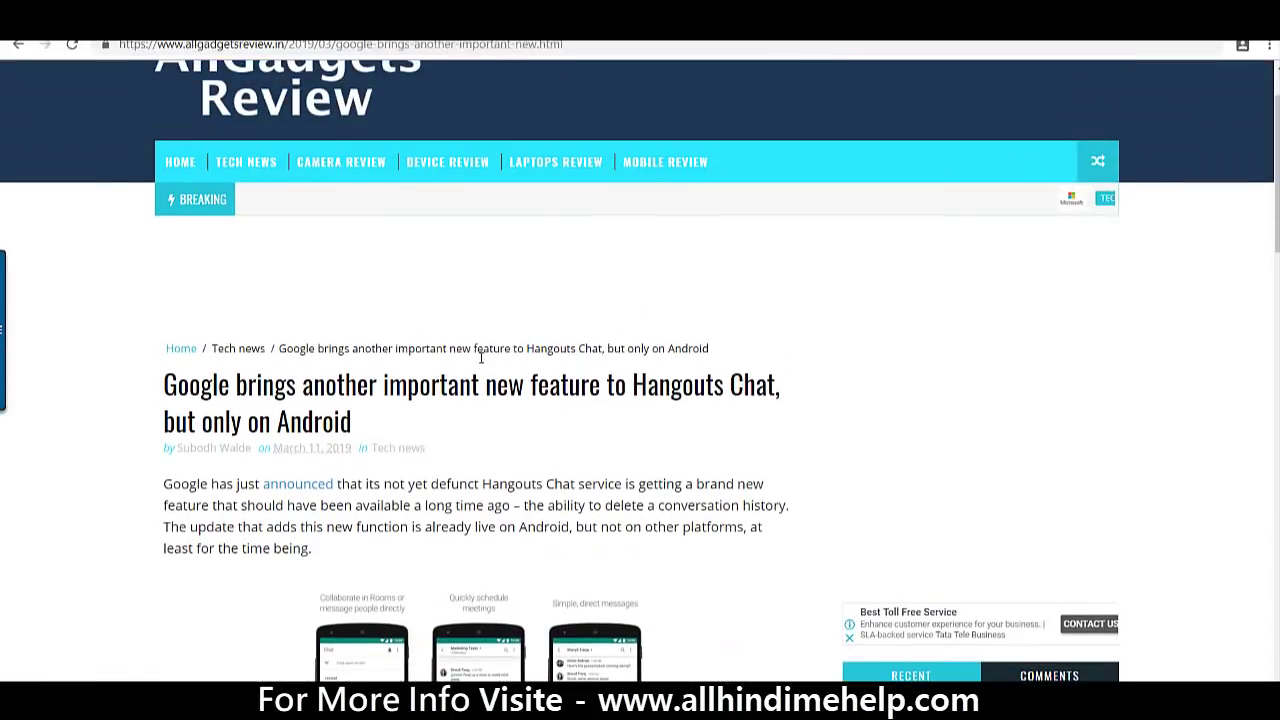
pyautogui.scroll(-4, 481, 357)
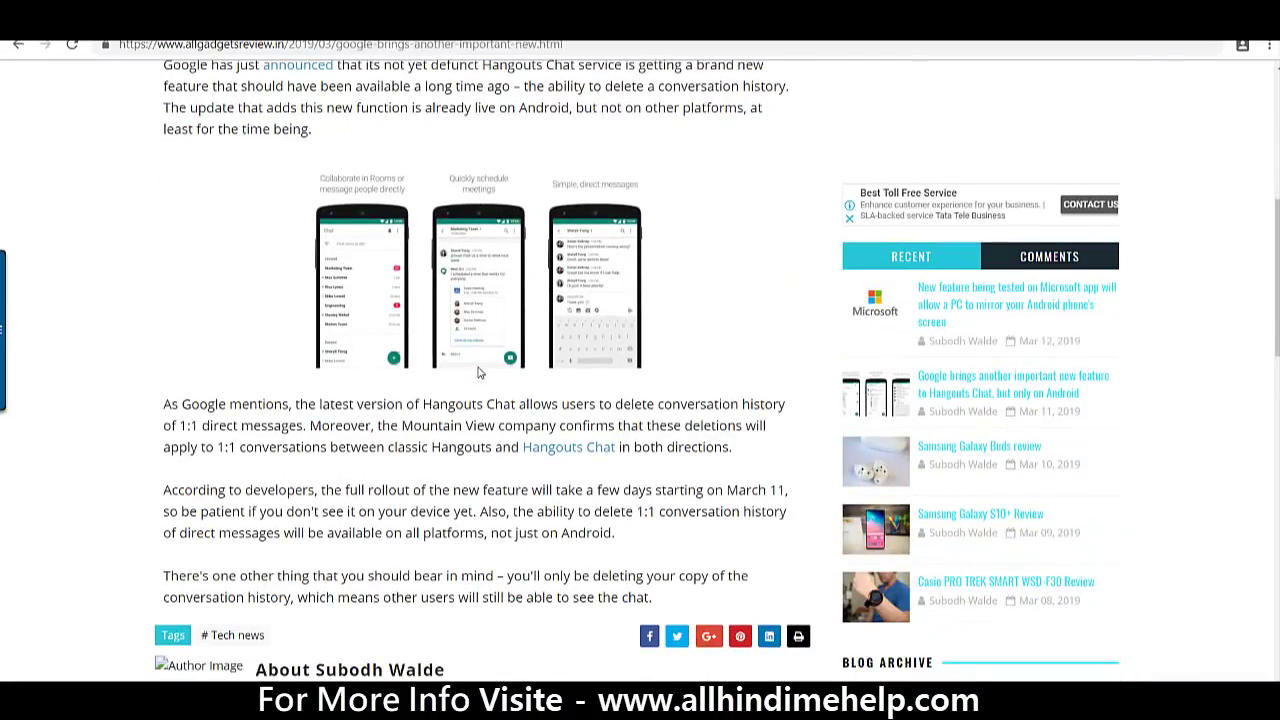
pyautogui.scroll(1, 470, 360)
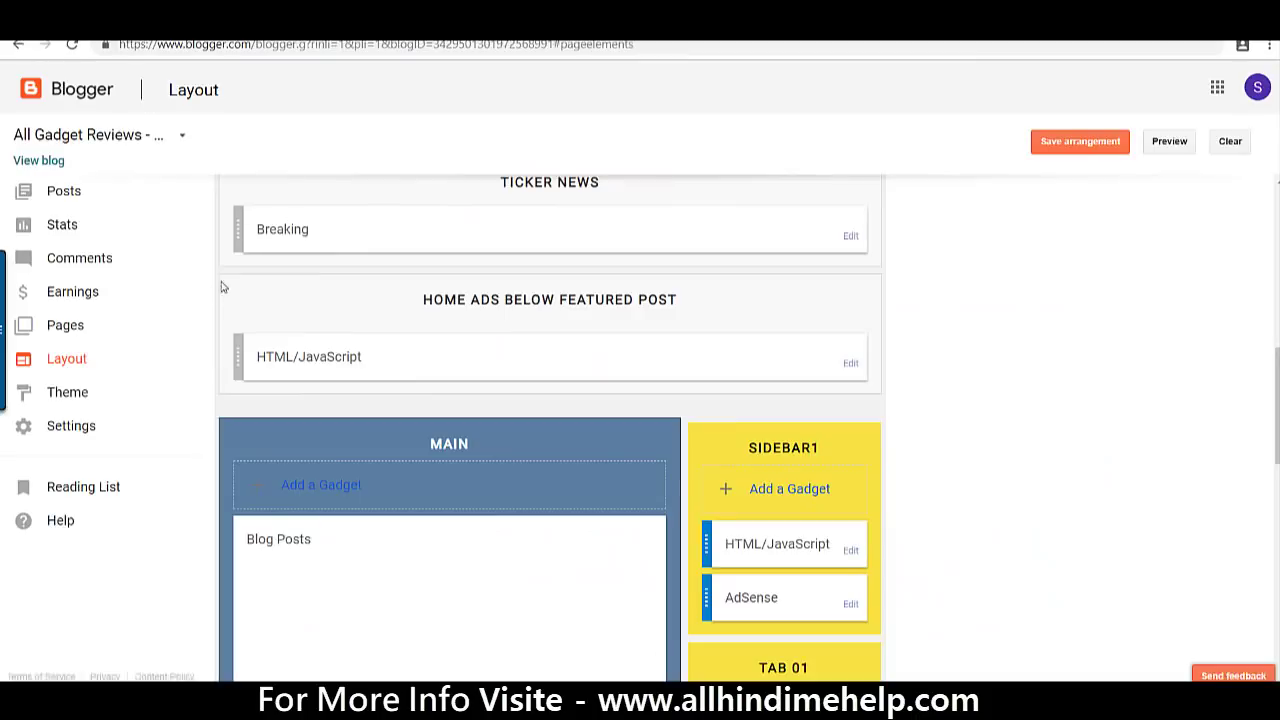
# - In Blogger, open the post about mirroring an Android phone's screen on a PC in the post editor
pyautogui.click(70, 400)
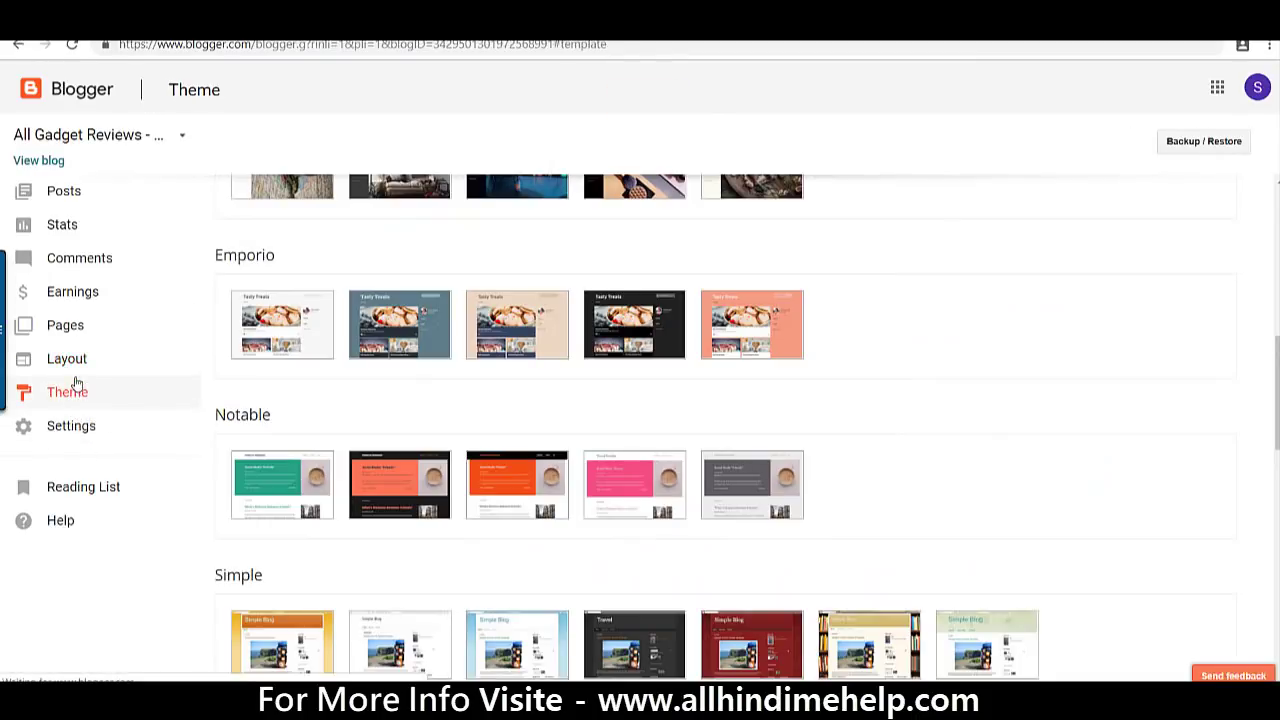
pyautogui.click(69, 224)
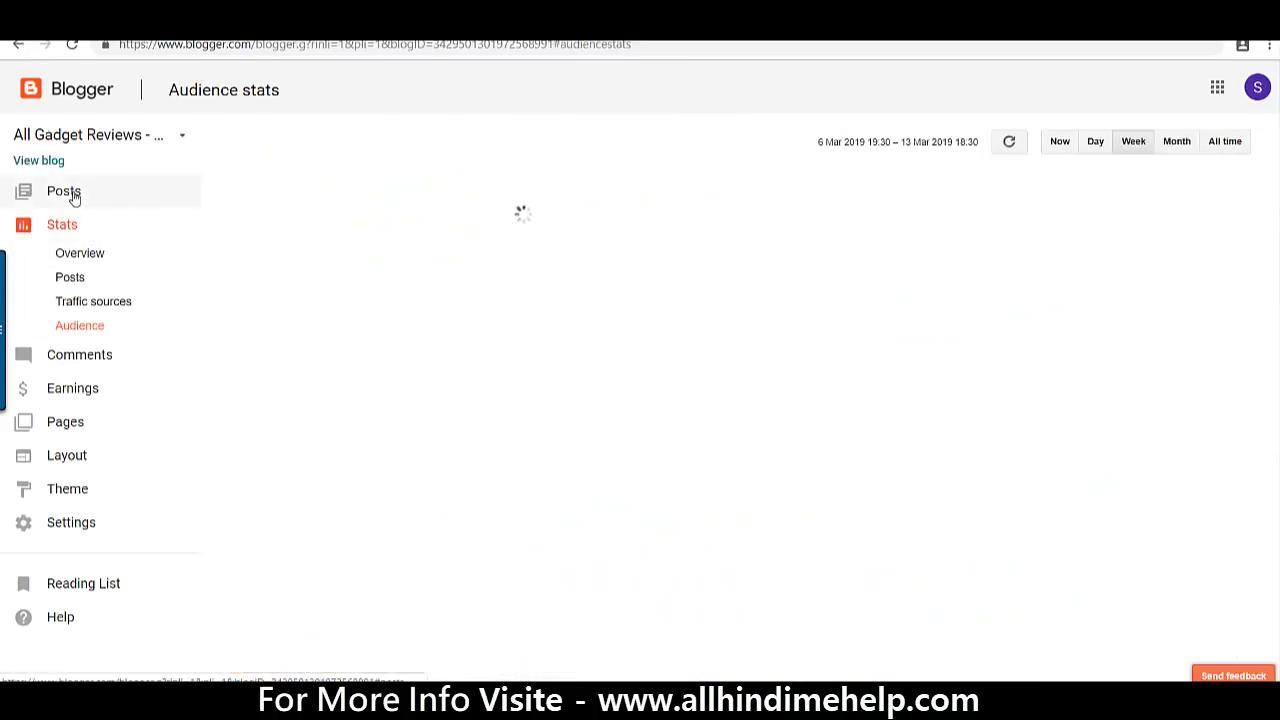
pyautogui.click(77, 196)
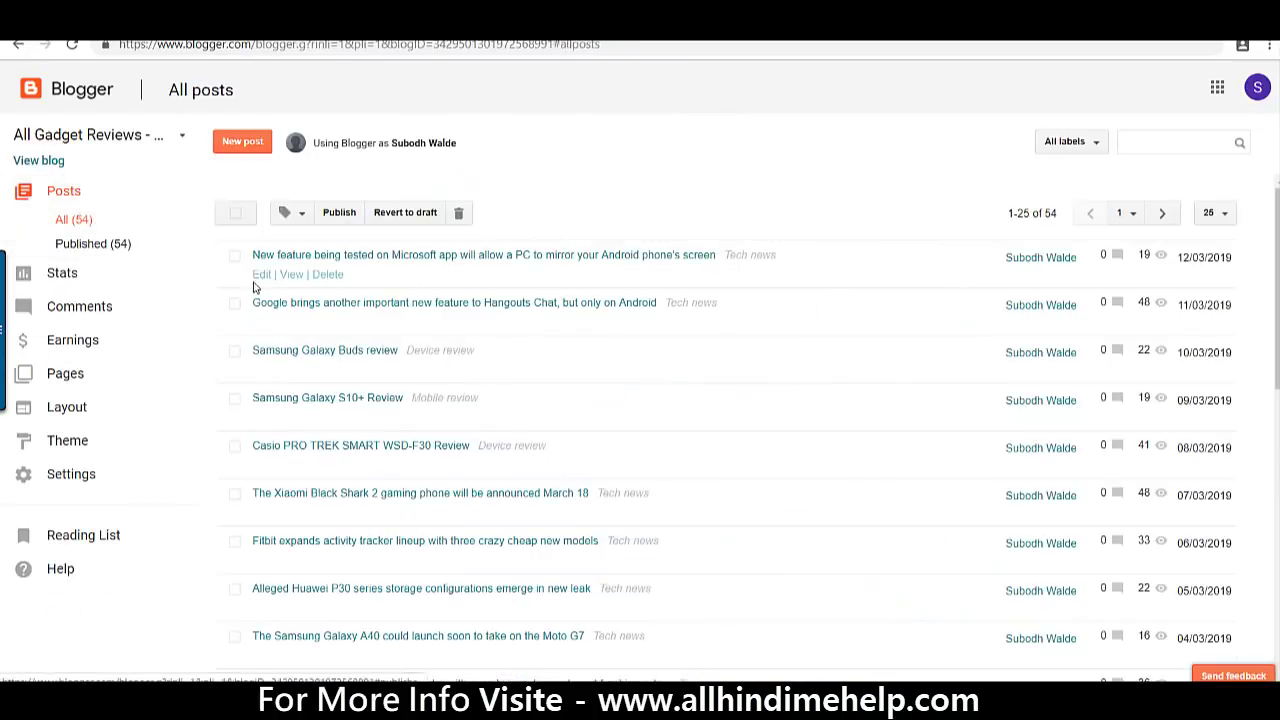
pyautogui.click(260, 277)
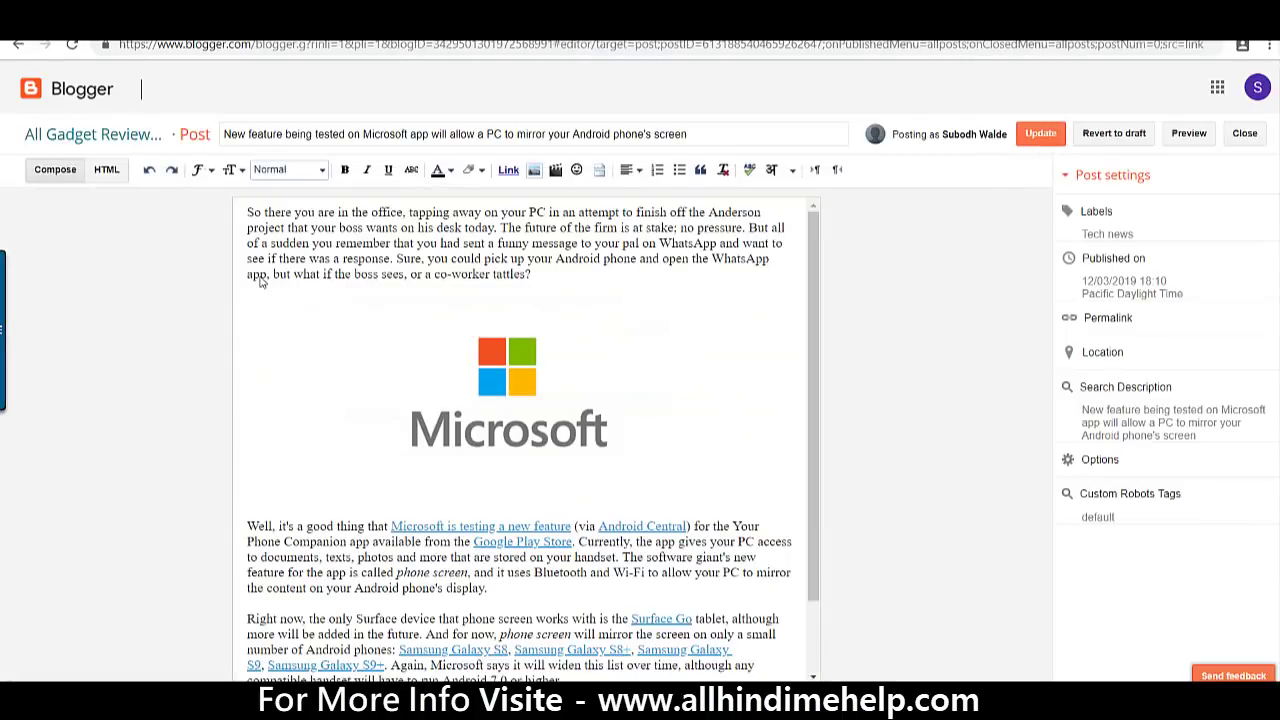
# - Back in AdSense, start a new Text & display ad unit with the Link ads size category and name it ads 3
pyautogui.click(1128, 133)
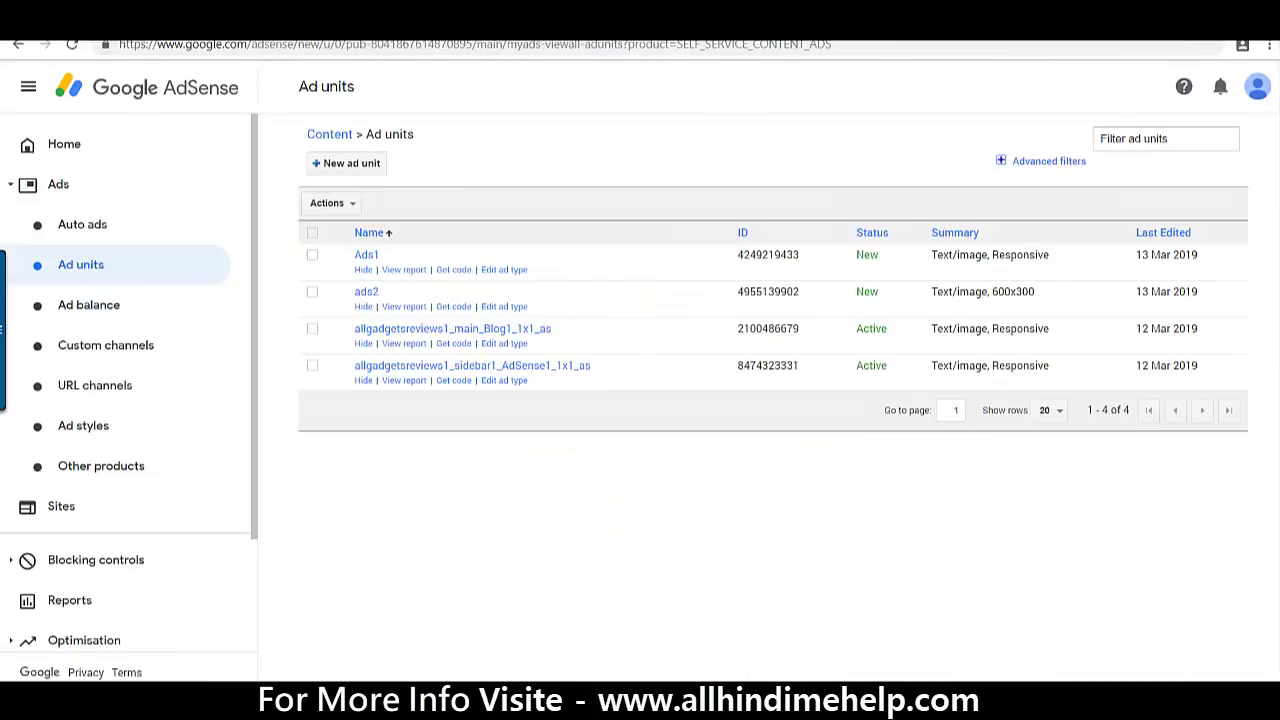
pyautogui.click(349, 166)
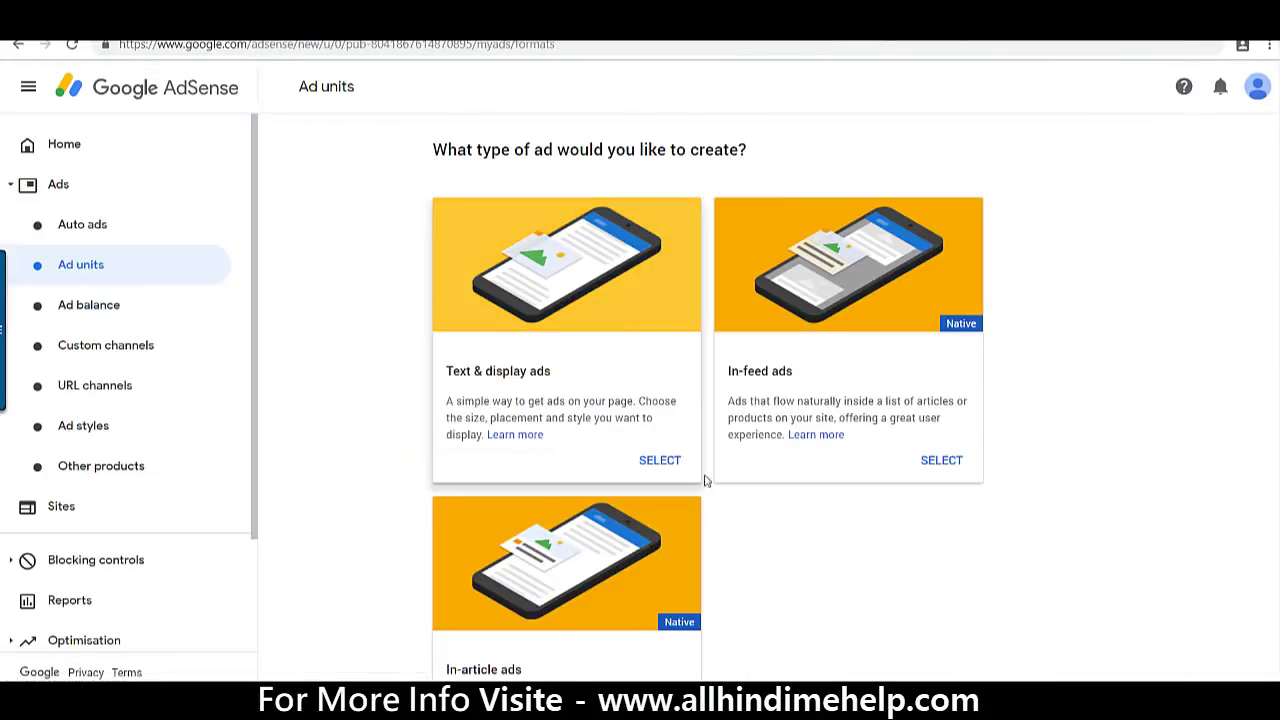
pyautogui.click(676, 462)
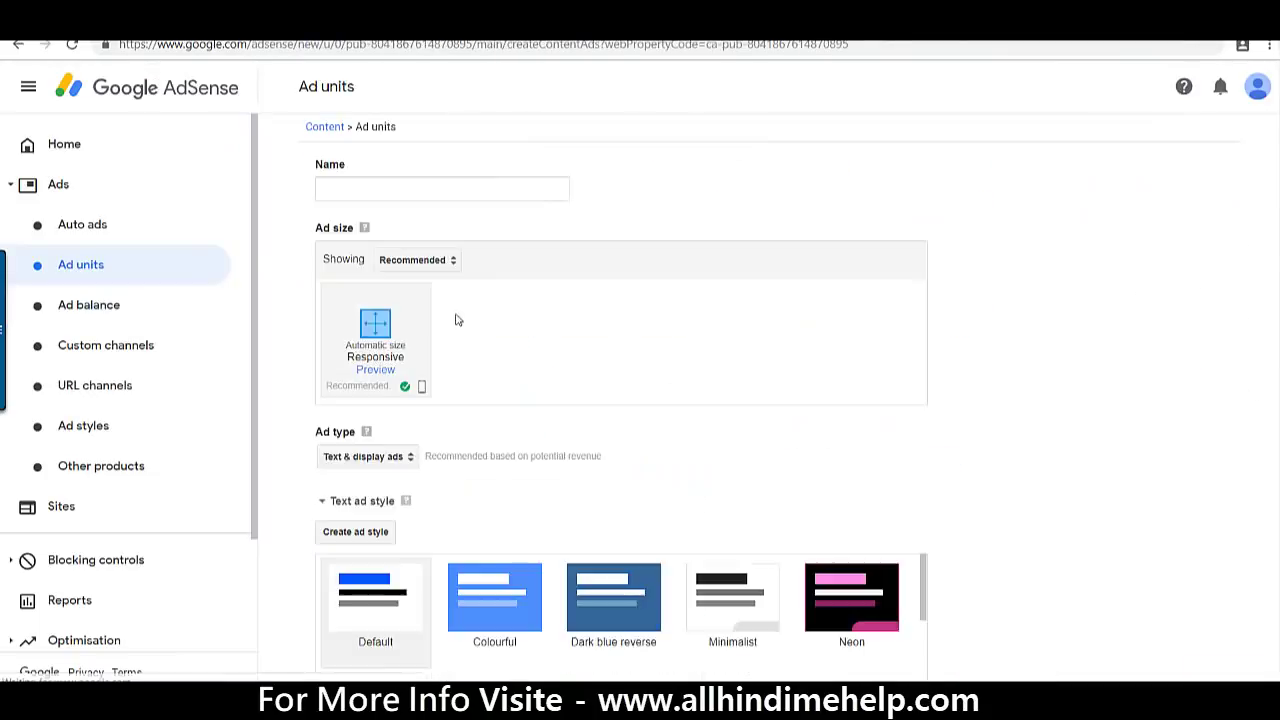
pyautogui.click(413, 262)
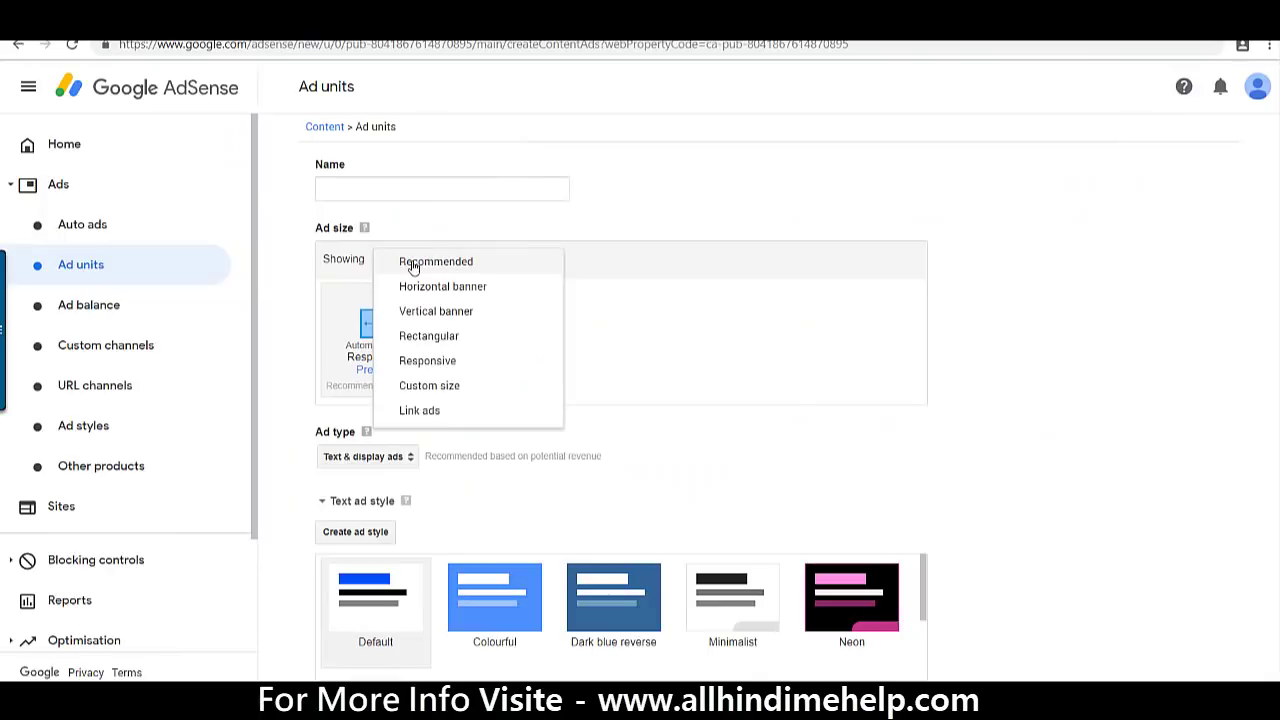
pyautogui.click(420, 411)
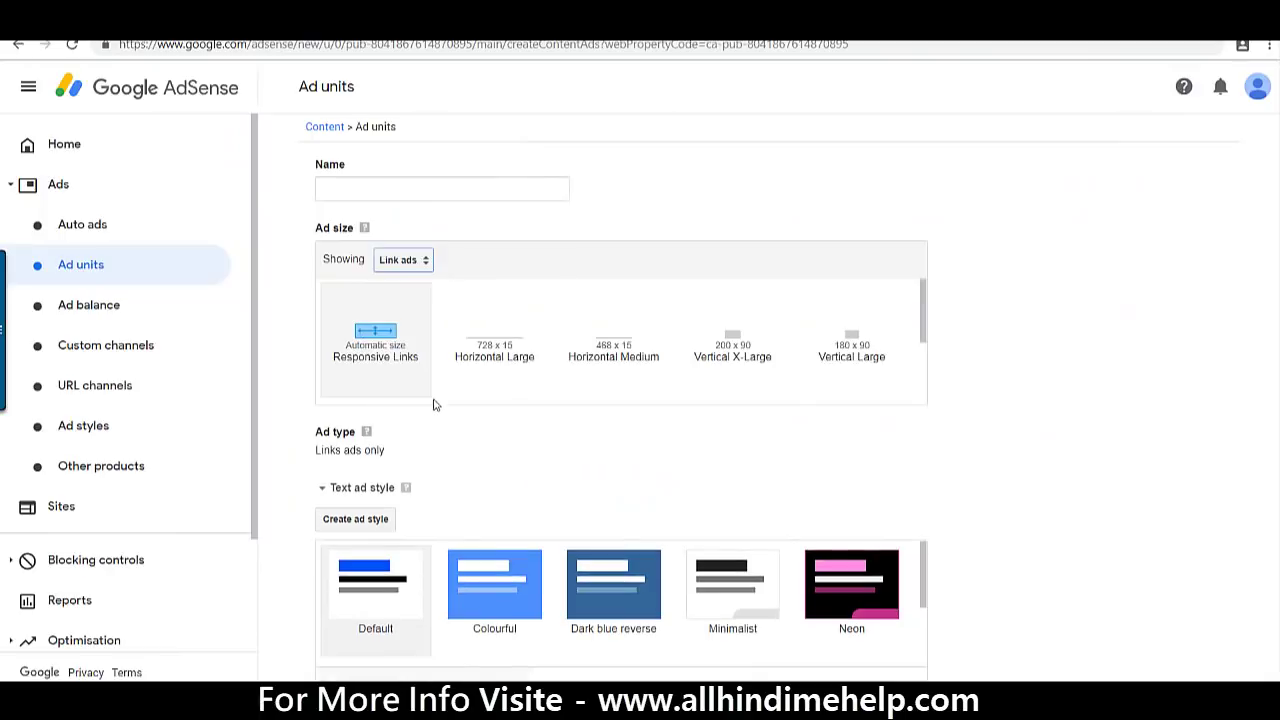
pyautogui.click(392, 193)
pyautogui.write('ads 3')
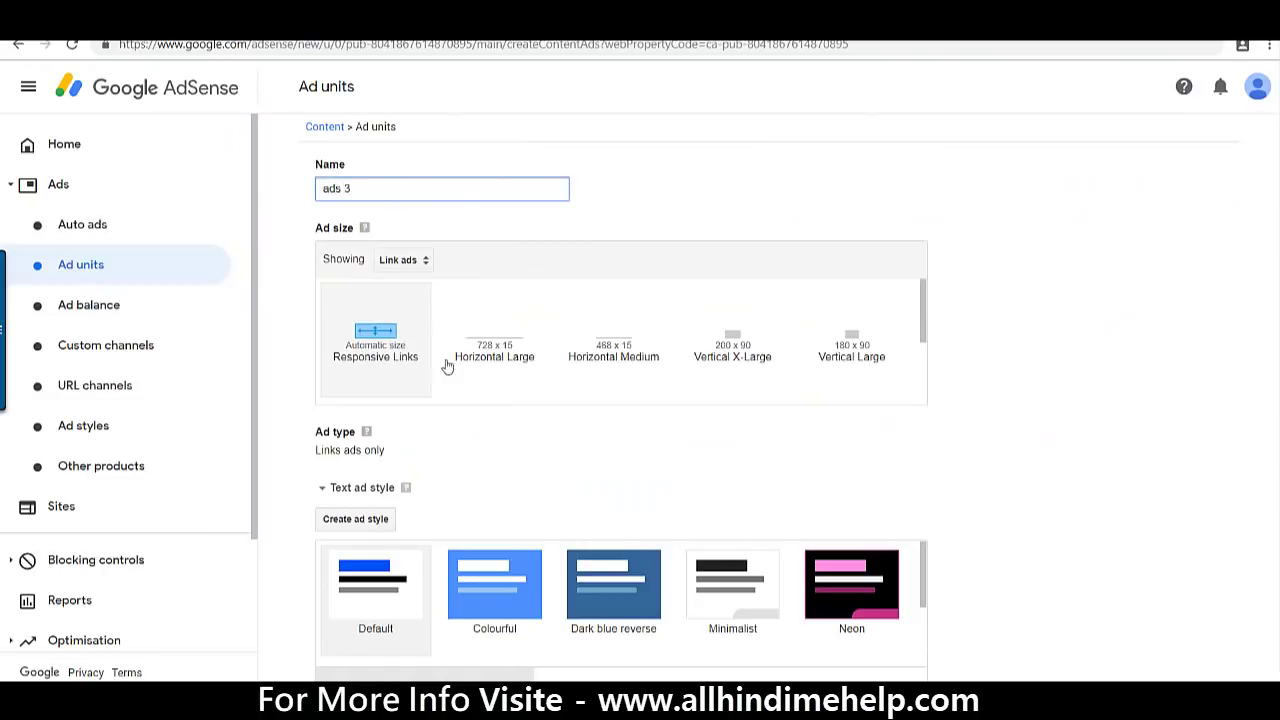
# - Examine the available link ad sizes, the ad positions in the live blog post and the Default text ad style settings
pyautogui.scroll(-2, 447, 367)
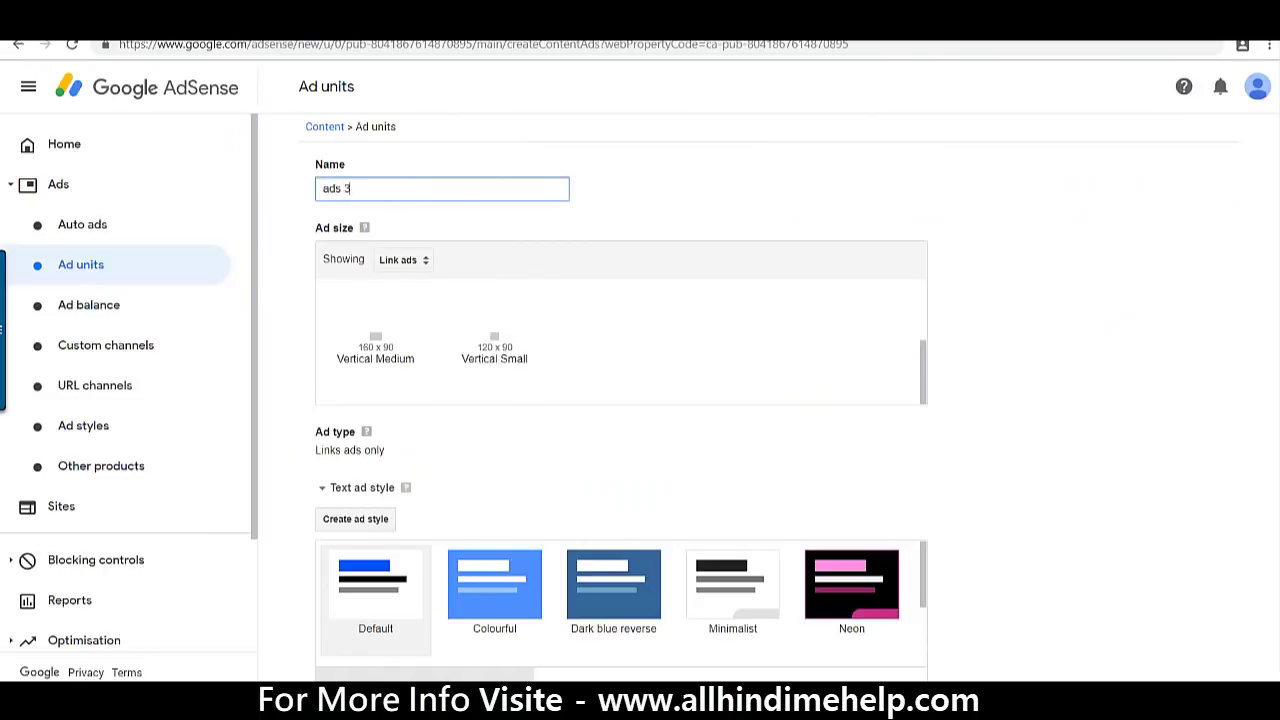
pyautogui.scroll(-4, 620, 400)
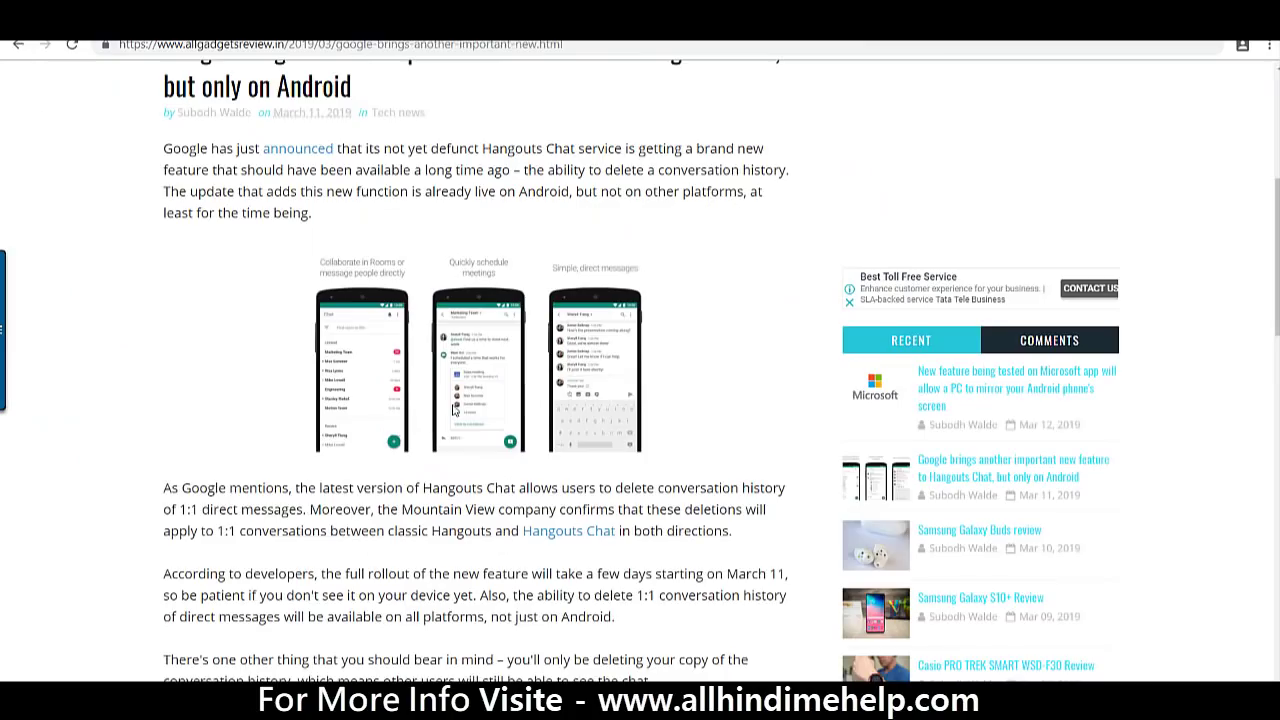
pyautogui.scroll(-5, 455, 410)
pyautogui.scroll(3, 545, 365)
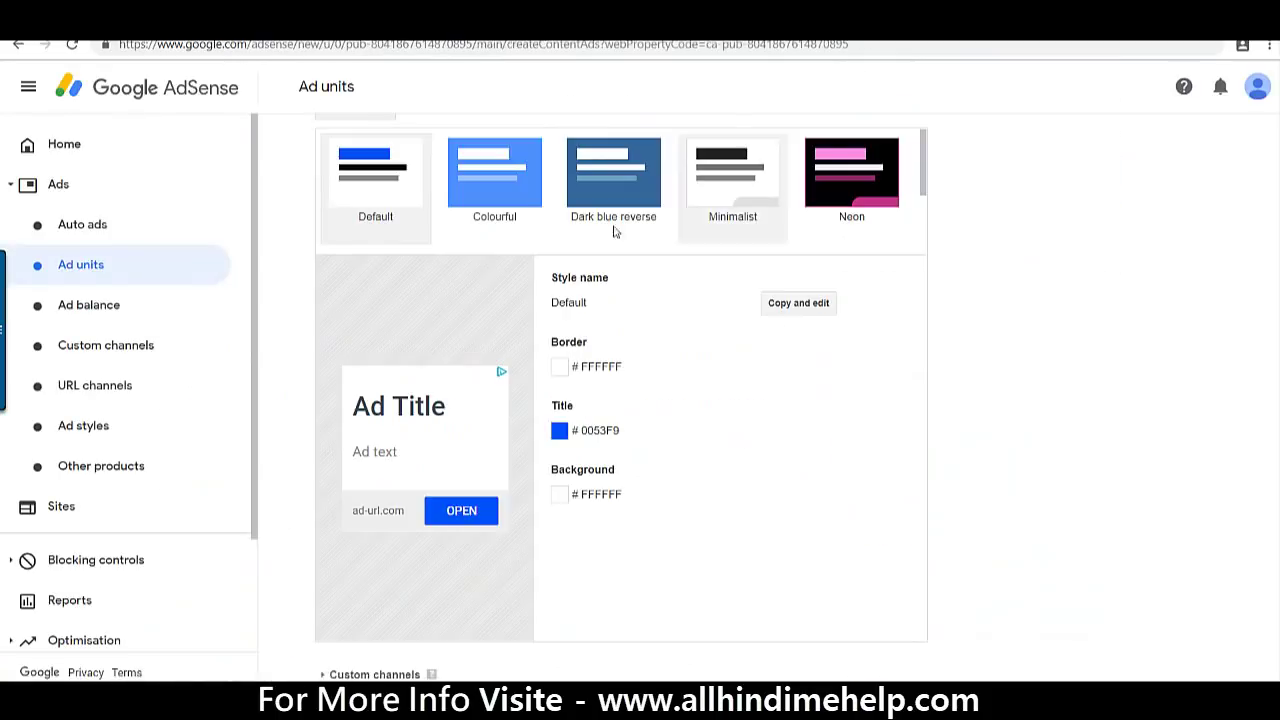
pyautogui.scroll(-1, 500, 500)
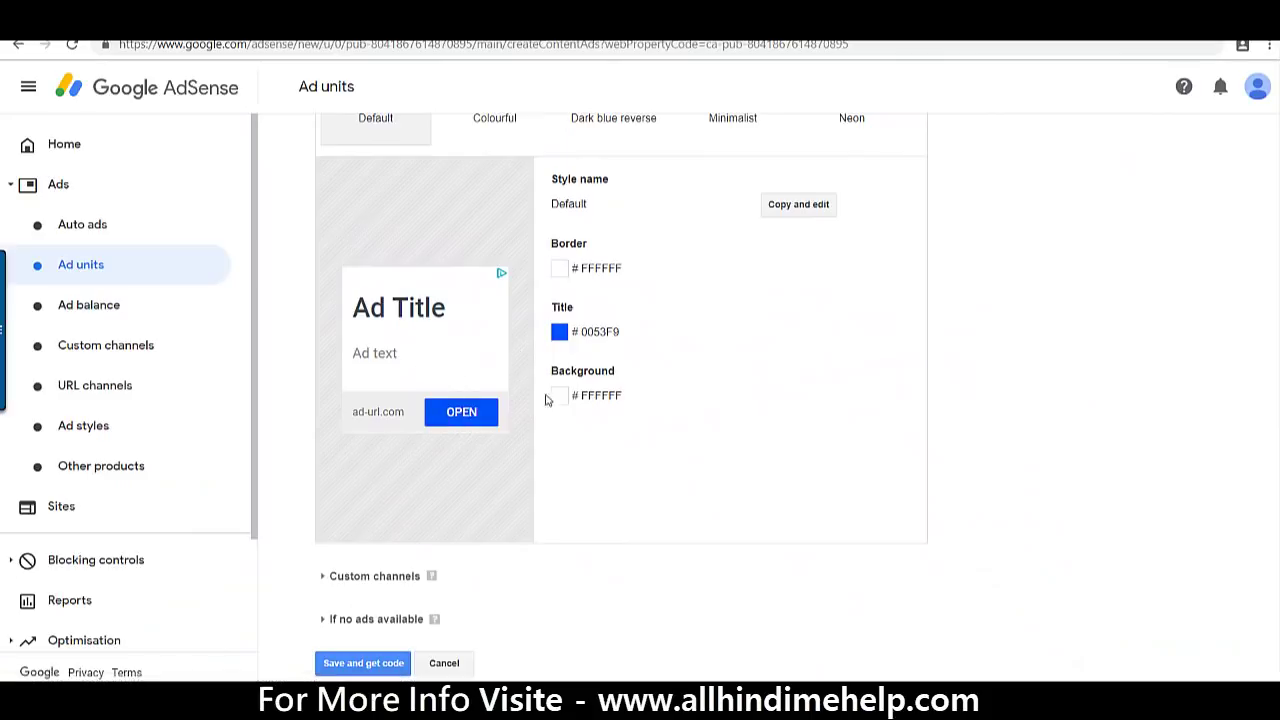
# - Save the ads 3 link unit and paste its code into the Blogger post's HTML between the first paragraph and the Microsoft image
pyautogui.click(363, 663)
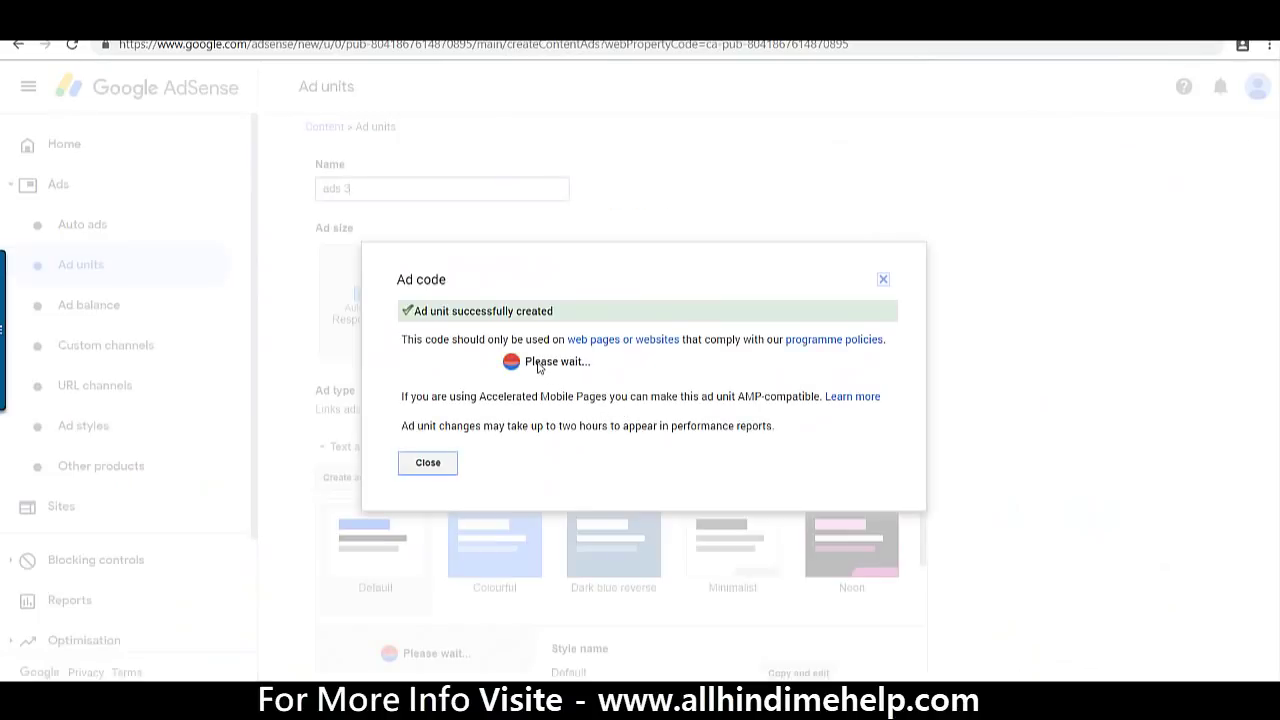
pyautogui.click(538, 358)
pyautogui.rightClick(538, 358)
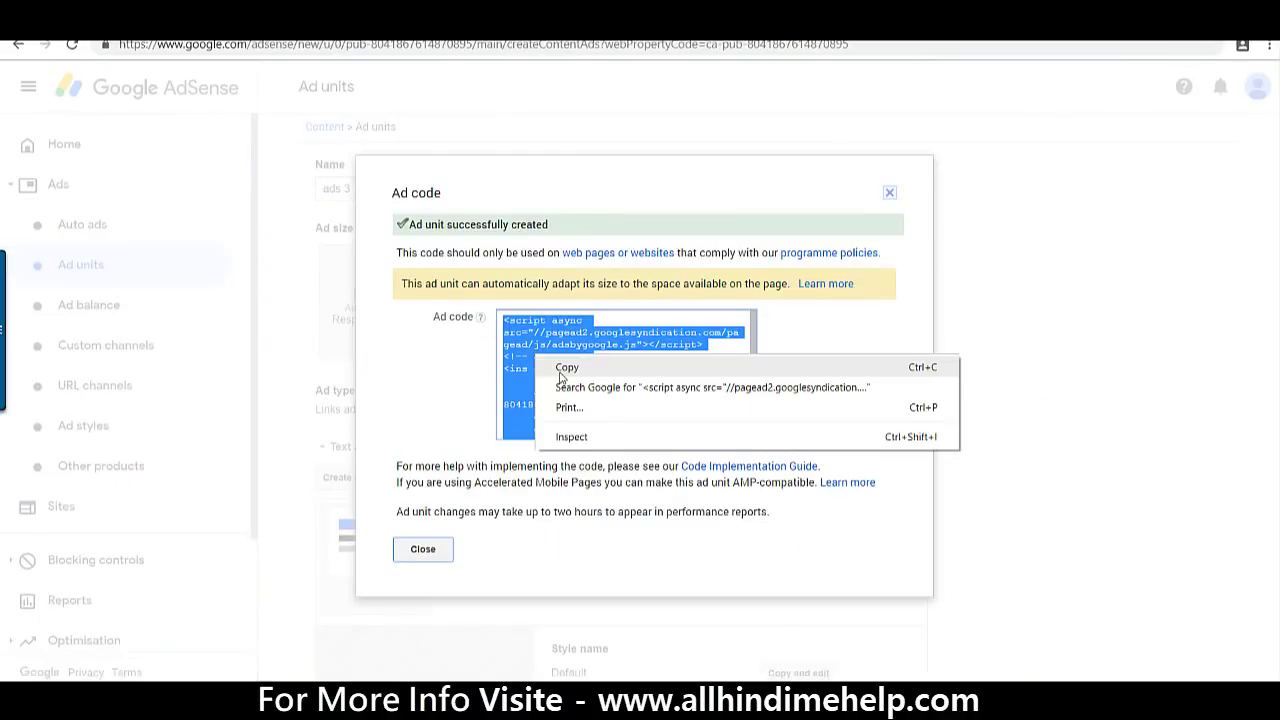
pyautogui.click(565, 368)
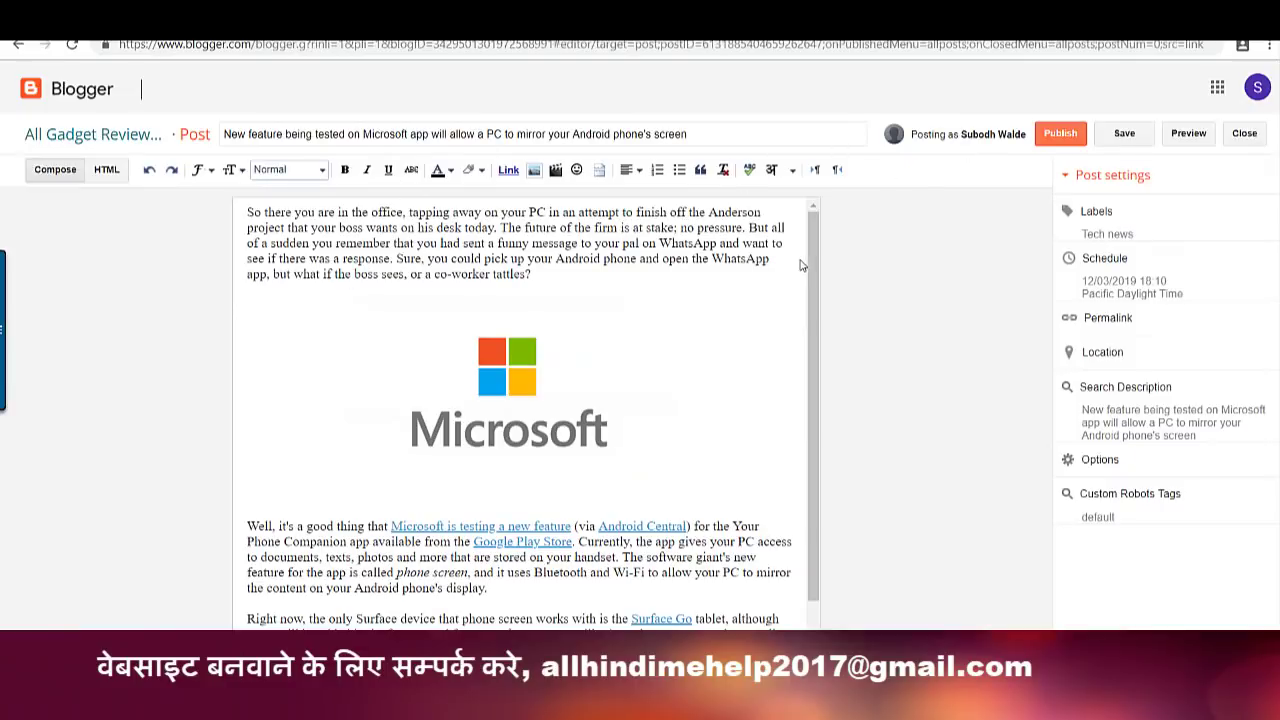
pyautogui.click(118, 176)
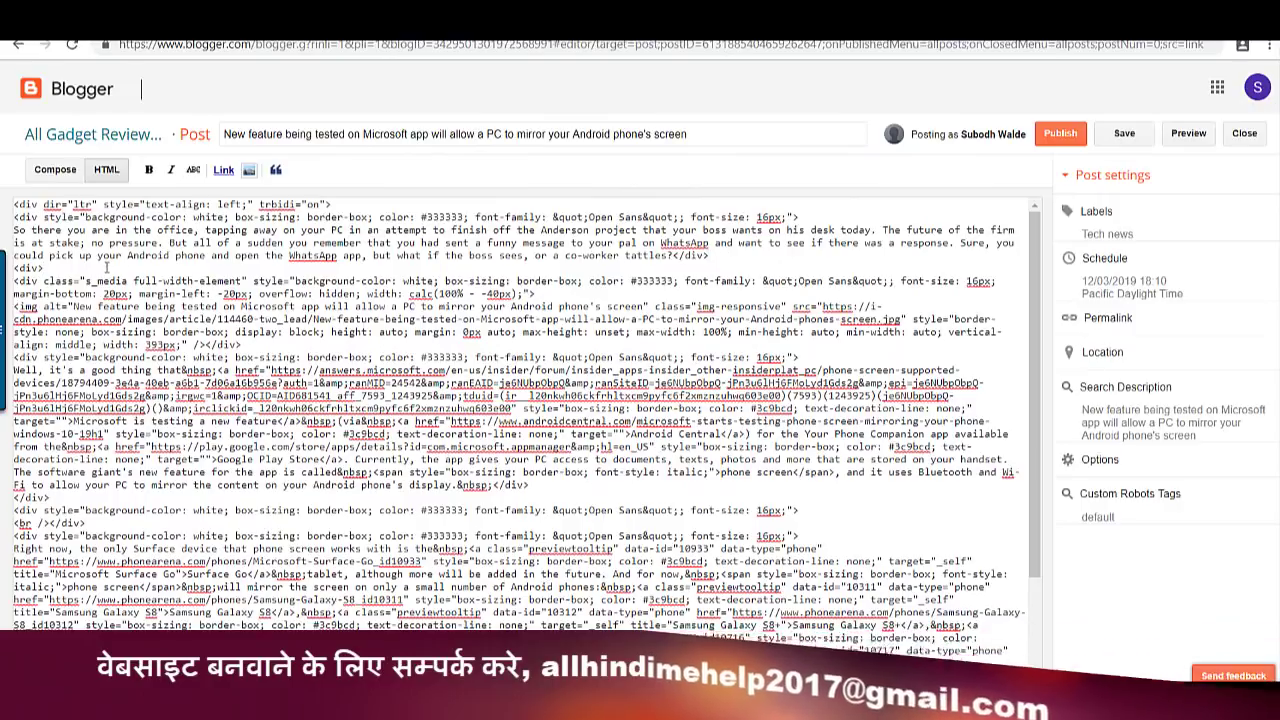
pyautogui.hotkey('ctrl', 'v')
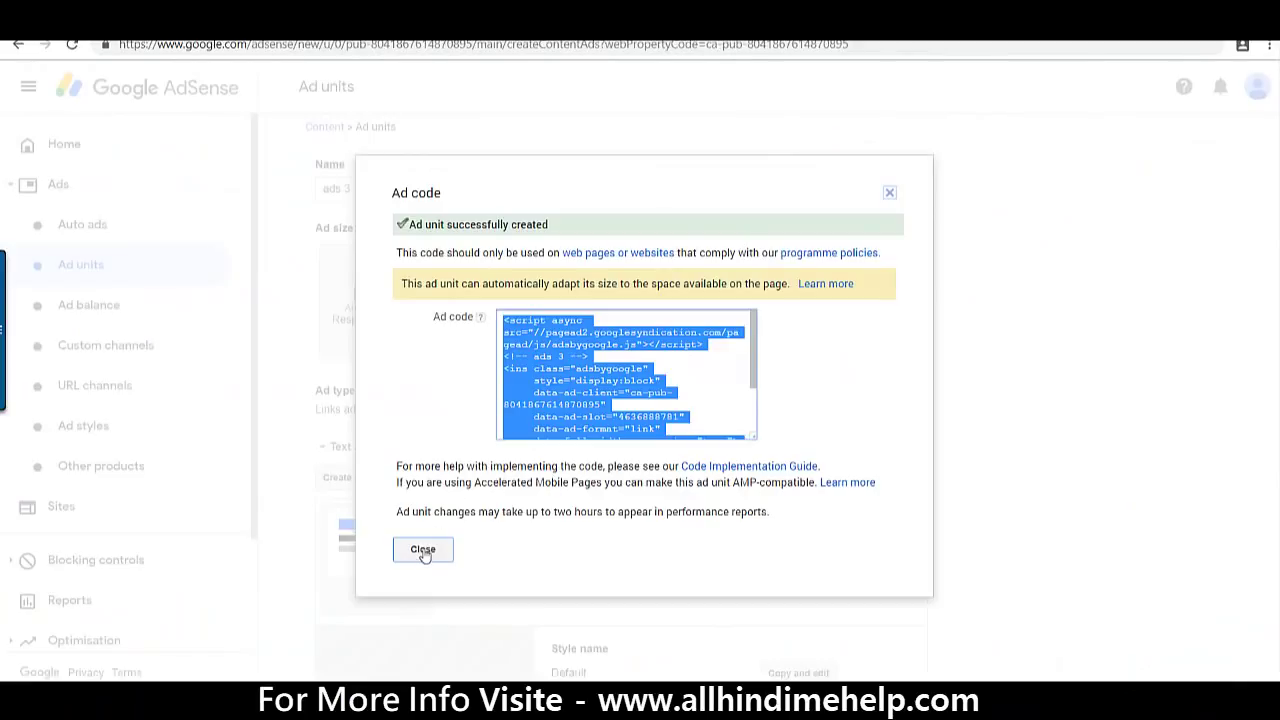
# - Back in AdSense, close the ads 3 code dialog and copy the ad code of the Ads1 unit
pyautogui.click(423, 550)
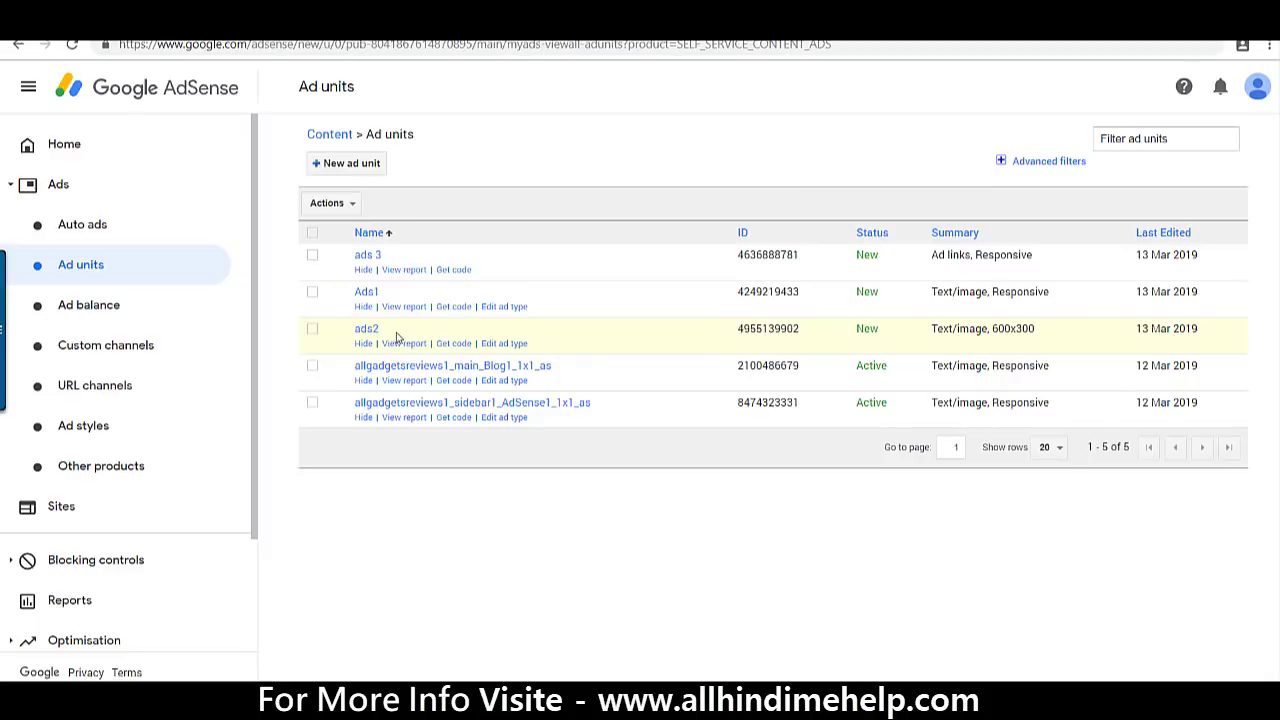
pyautogui.click(455, 307)
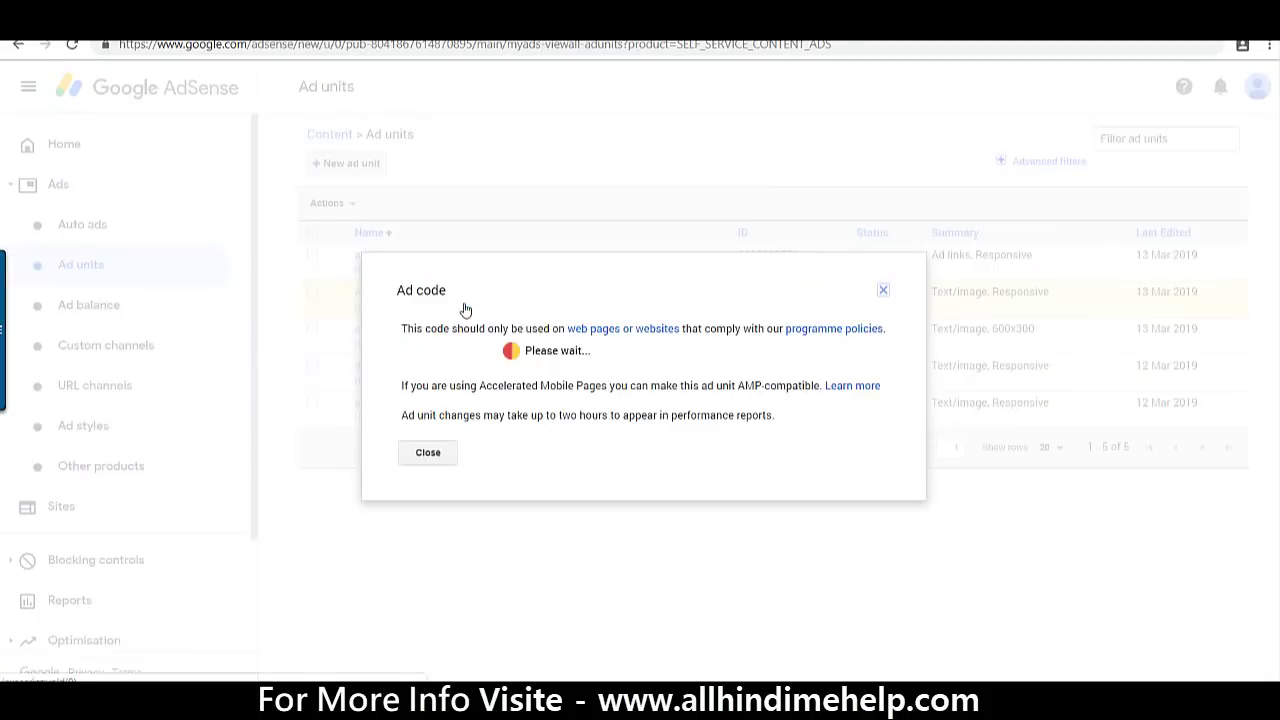
pyautogui.click(522, 370)
pyautogui.rightClick(528, 370)
pyautogui.click(557, 382)
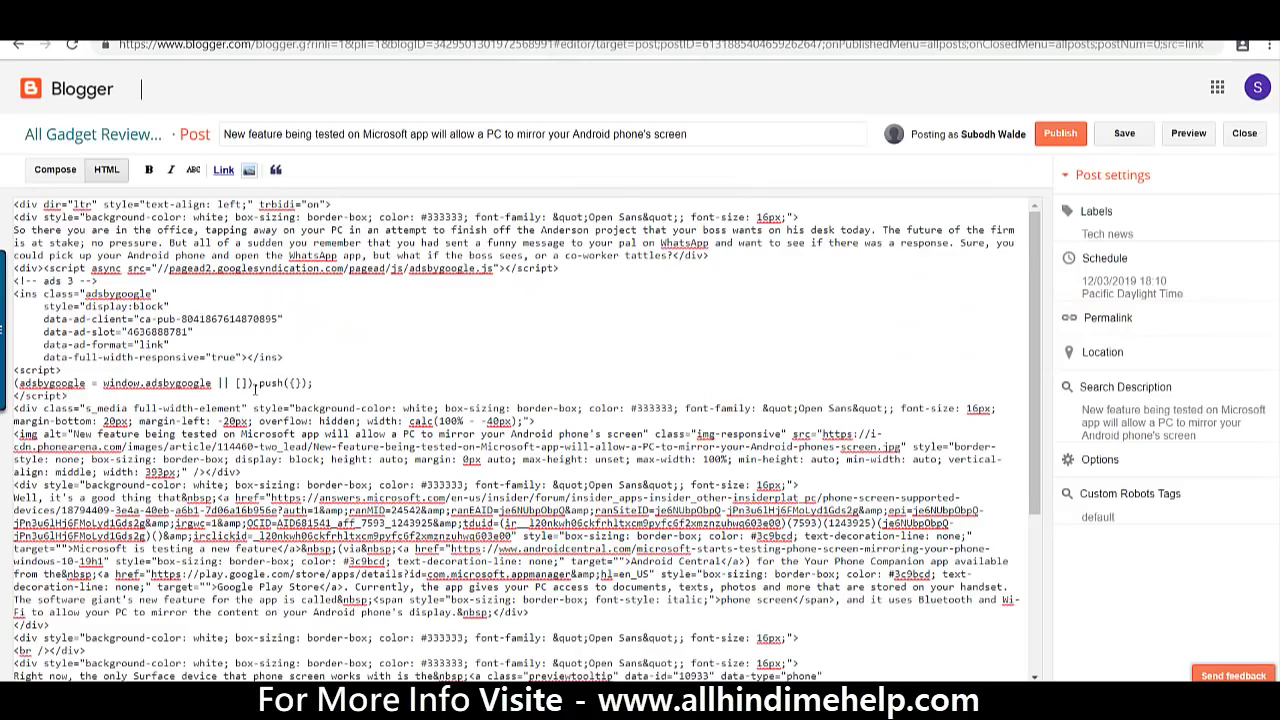
# - Paste the Ads1 code into the Blogger post's HTML below the paragraph ending "Android 7.0 or higher" and publish the post
pyautogui.scroll(-3, 255, 388)
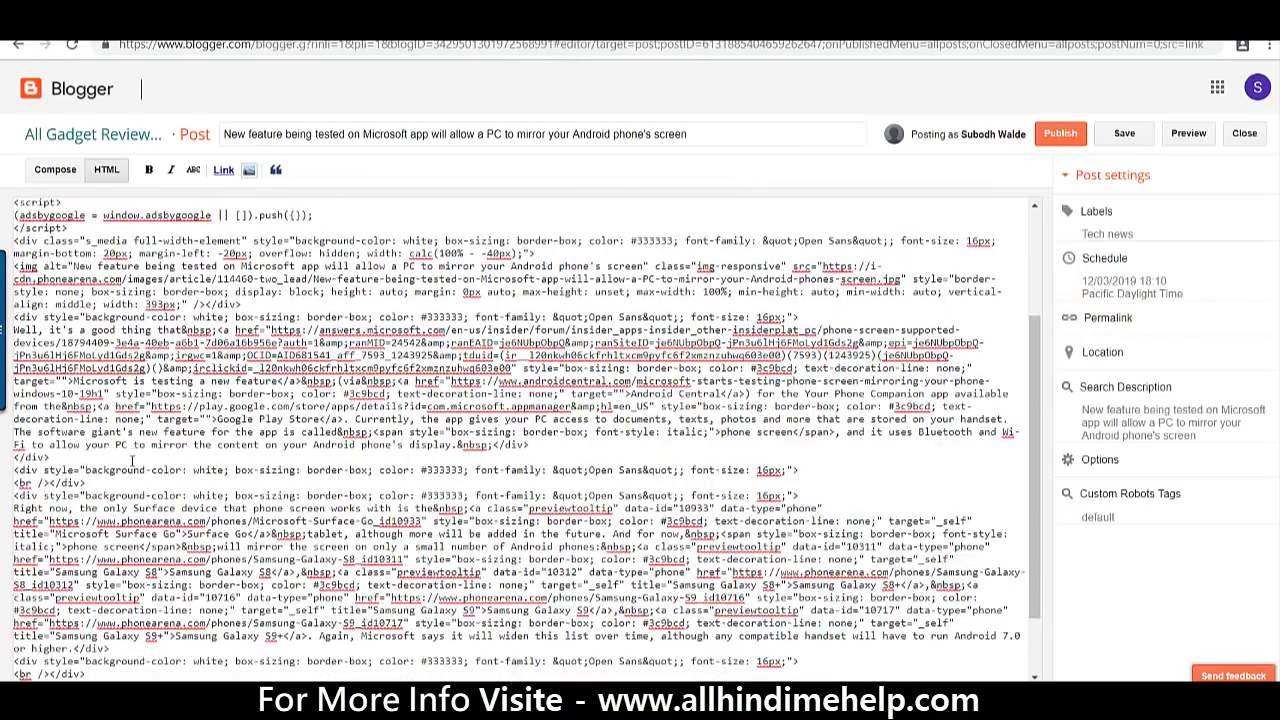
pyautogui.scroll(-2, 112, 467)
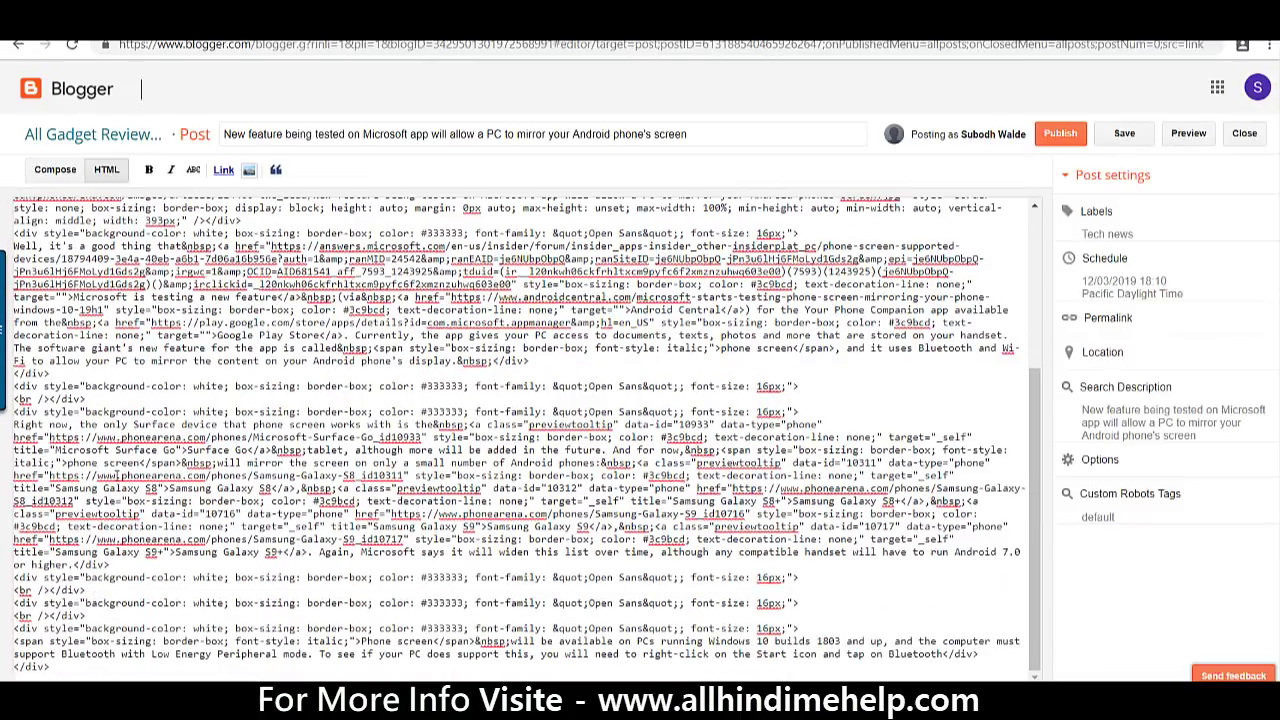
pyautogui.click(93, 589)
pyautogui.hotkey('ctrl', 'v')
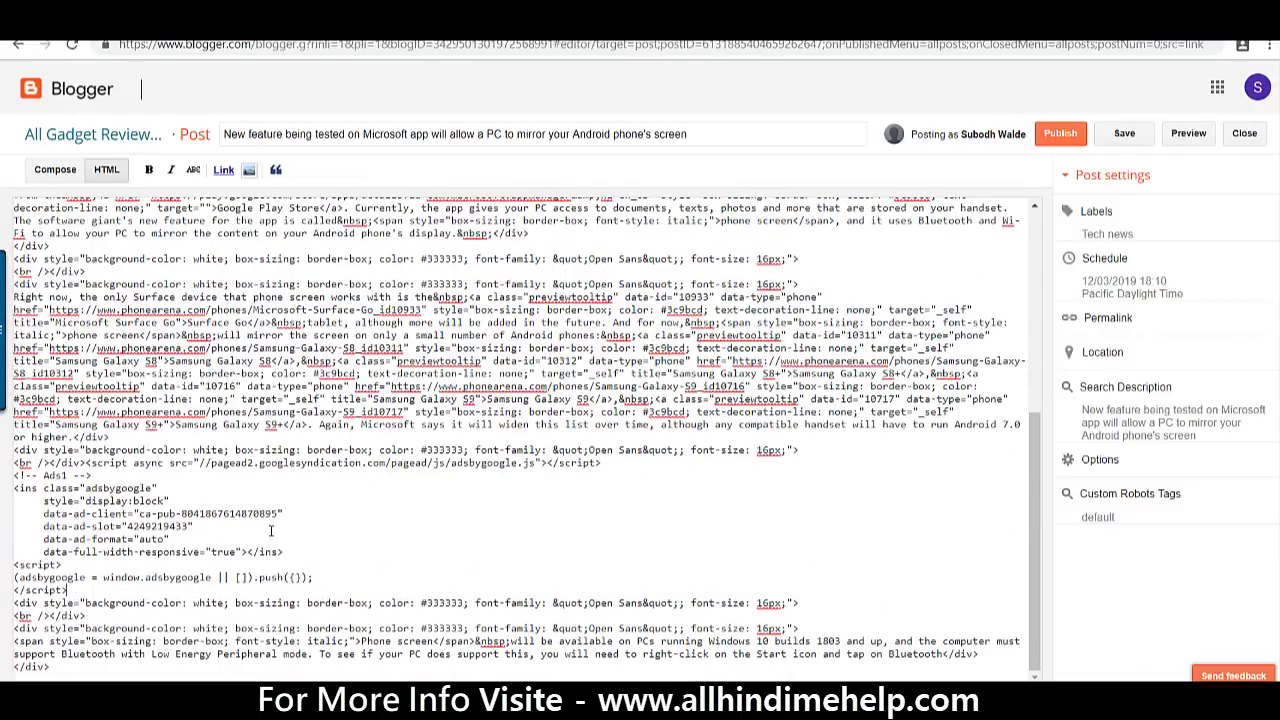
pyautogui.click(1058, 133)
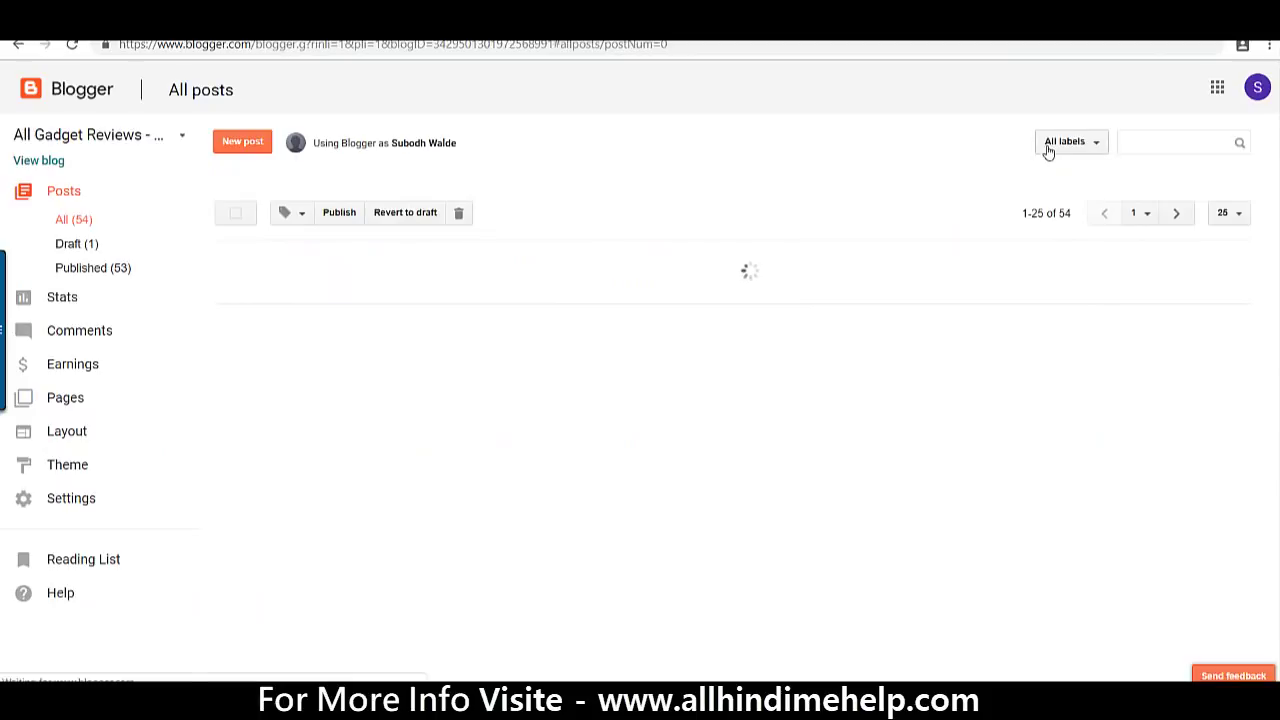
# - View the published post about mirroring an Android phone's screen and examine its in-article, sidebar and header ad positions
pyautogui.moveTo(474, 276)
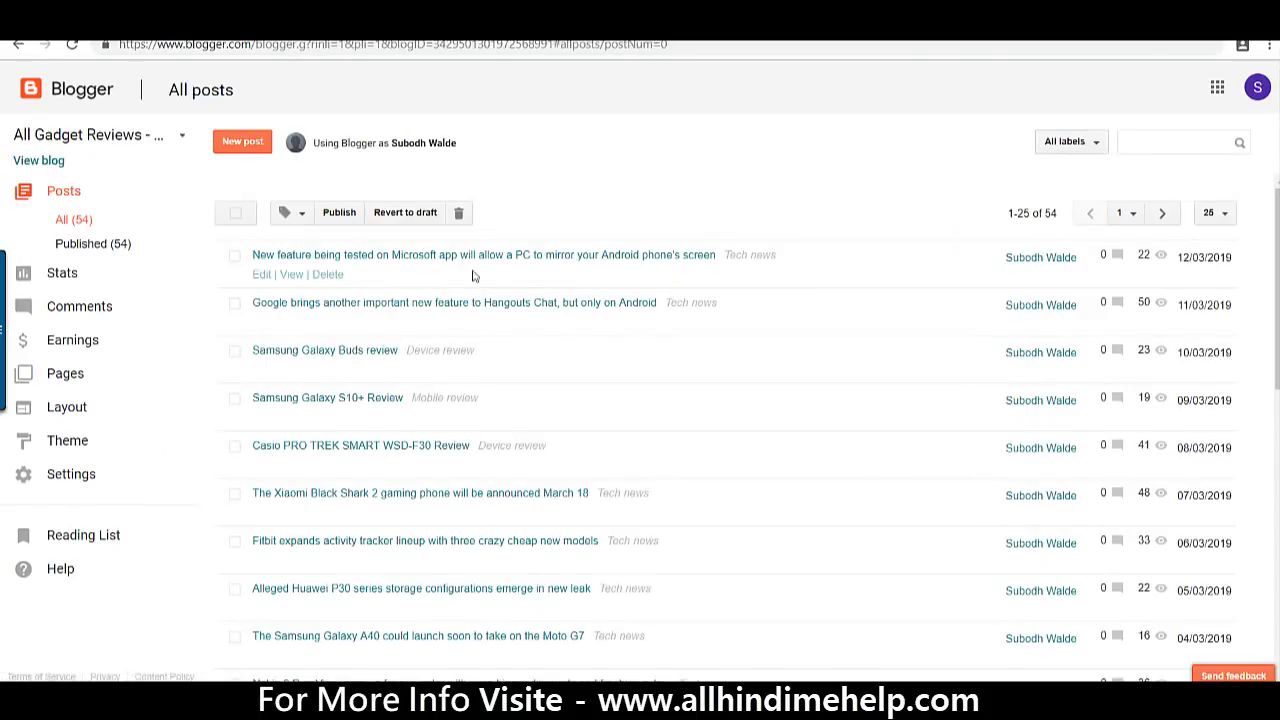
pyautogui.click(291, 277)
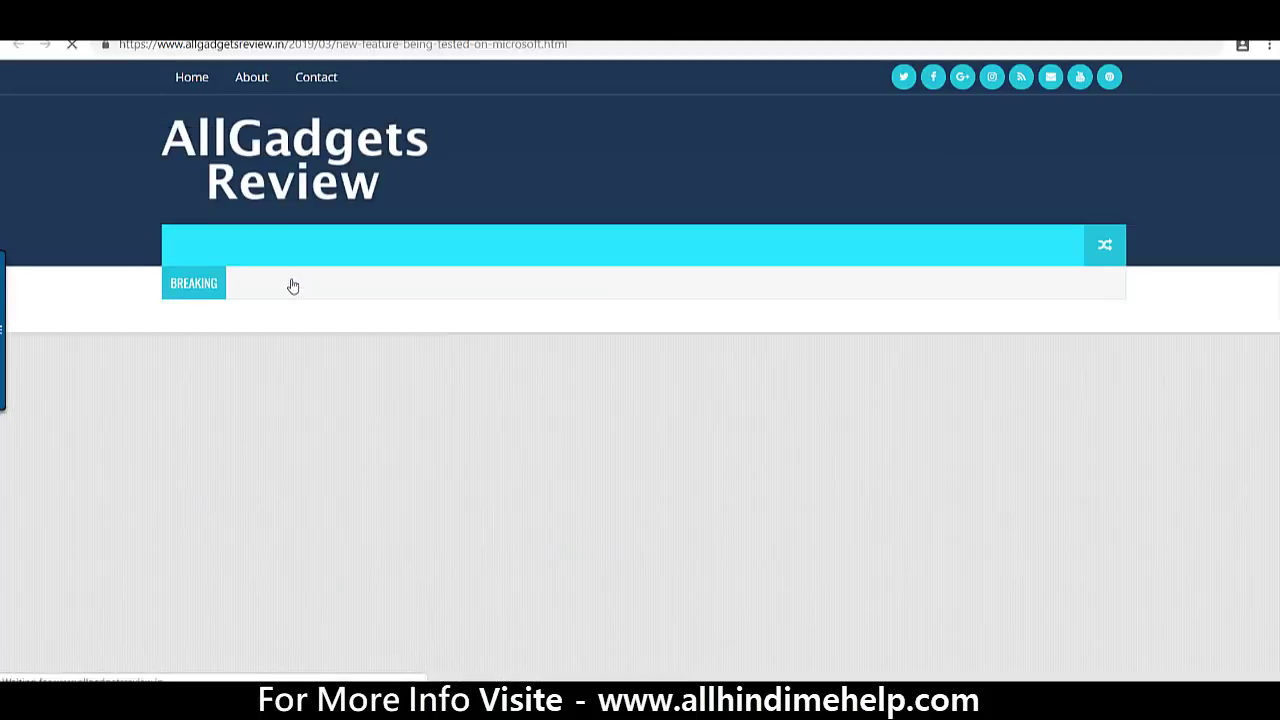
pyautogui.scroll(-3, 424, 413)
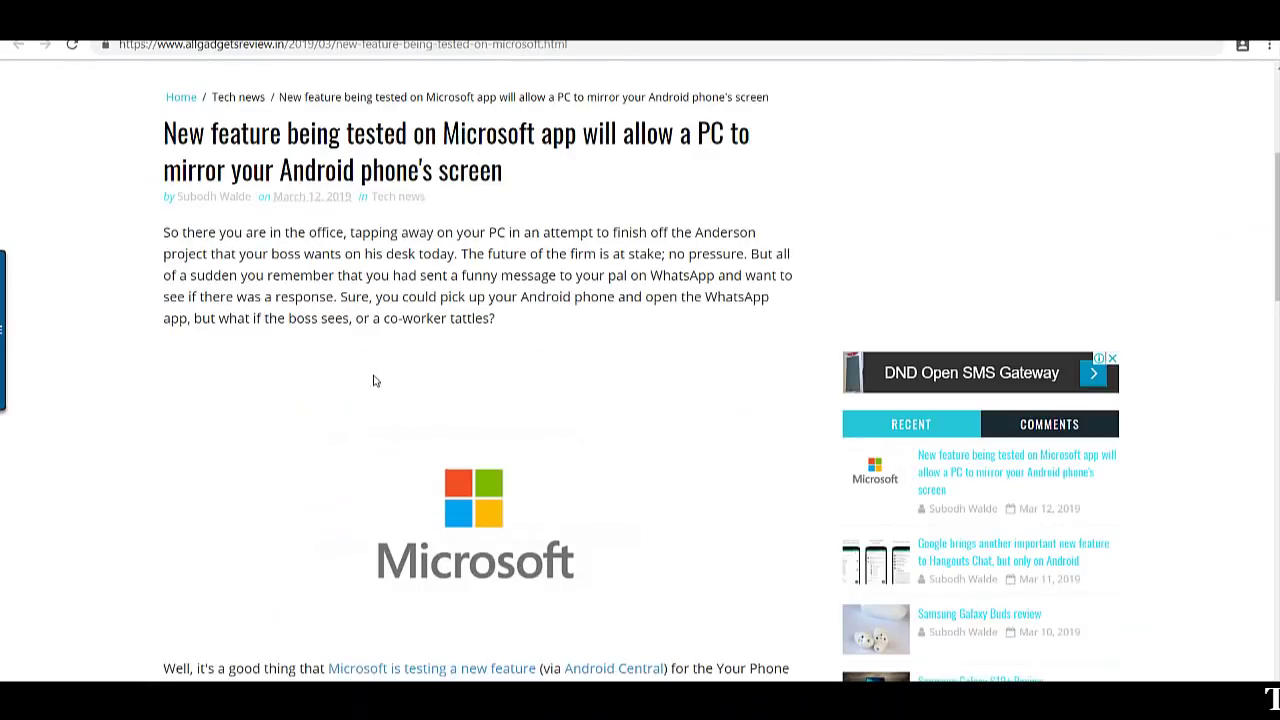
pyautogui.scroll(-5, 451, 378)
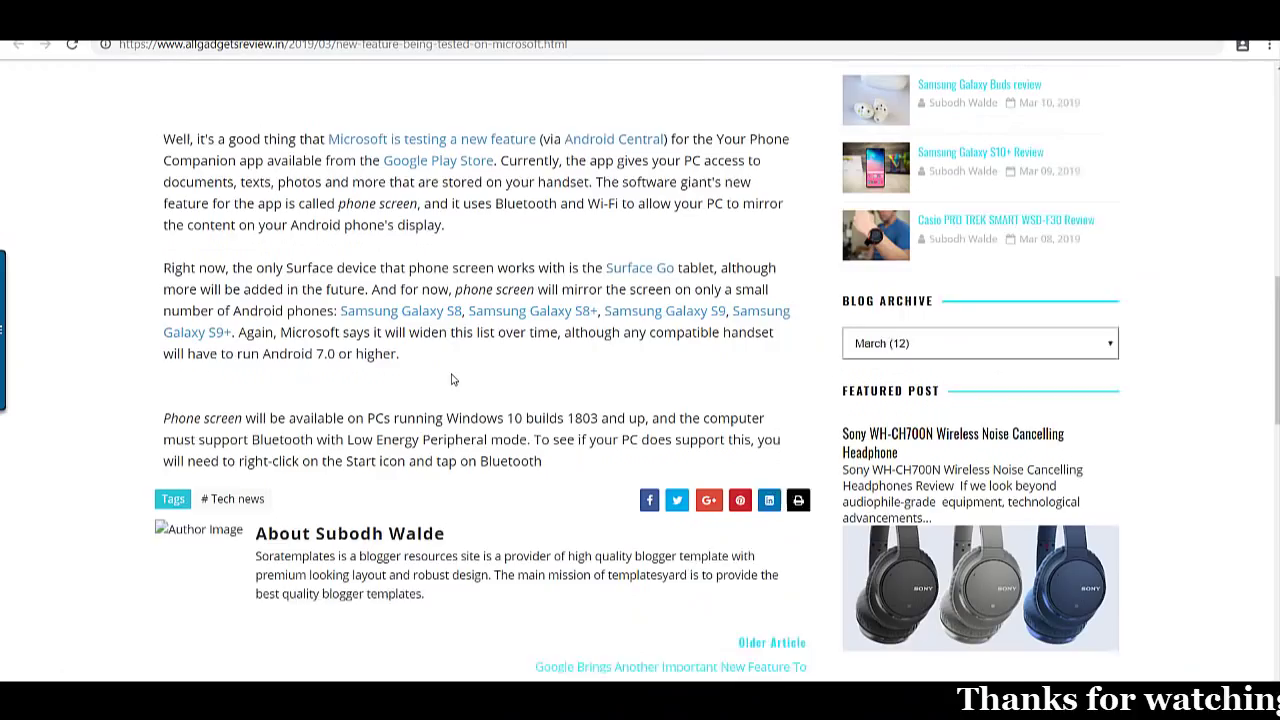
pyautogui.scroll(1, 283, 406)
pyautogui.scroll(5, 283, 406)
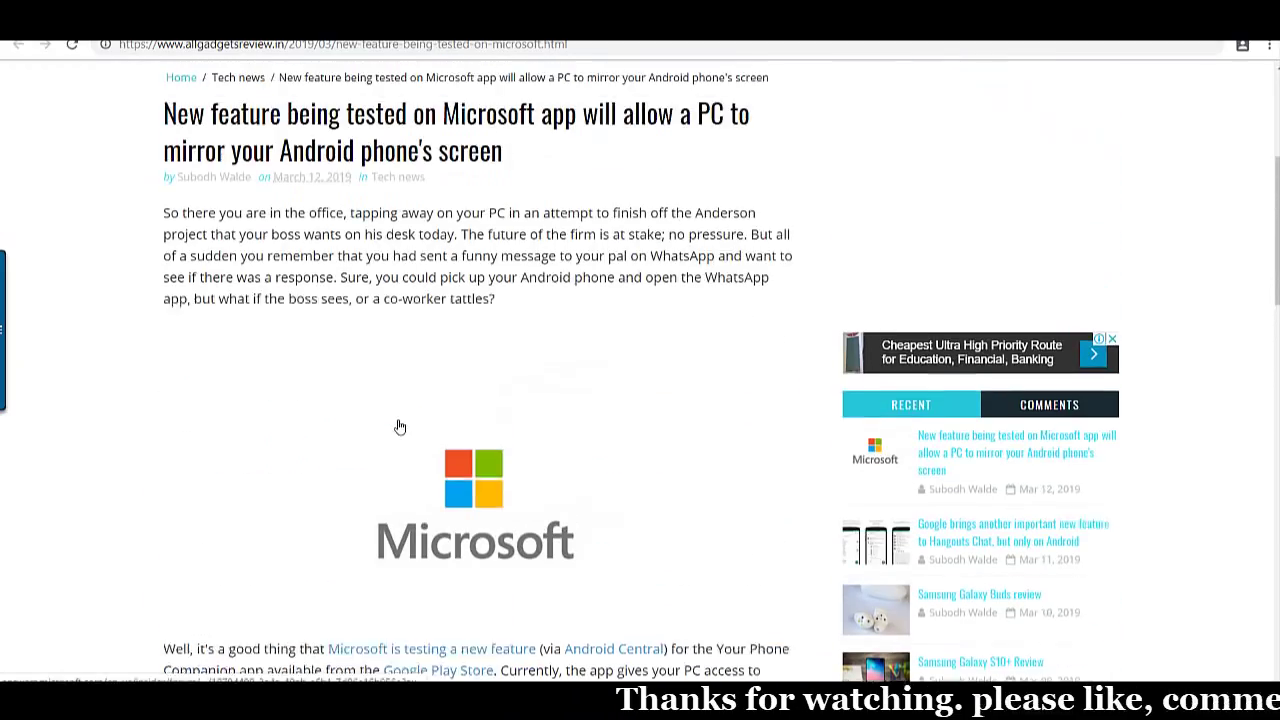
pyautogui.scroll(3, 399, 427)
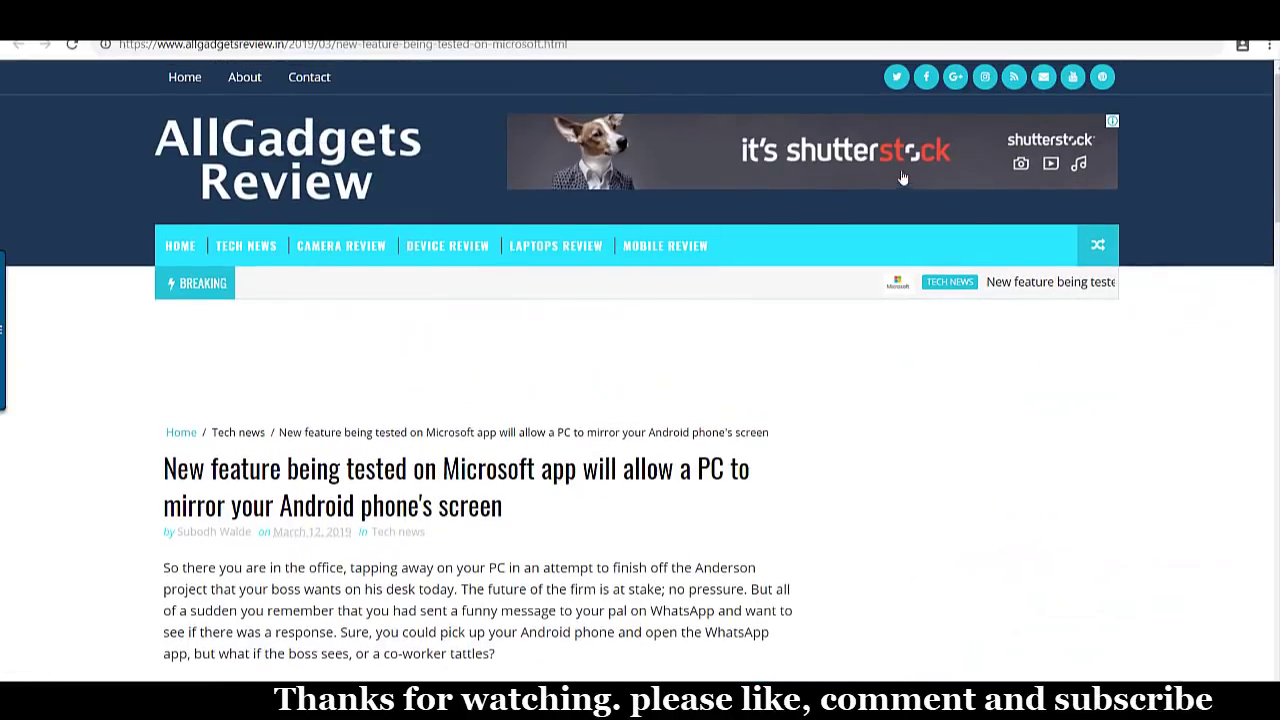